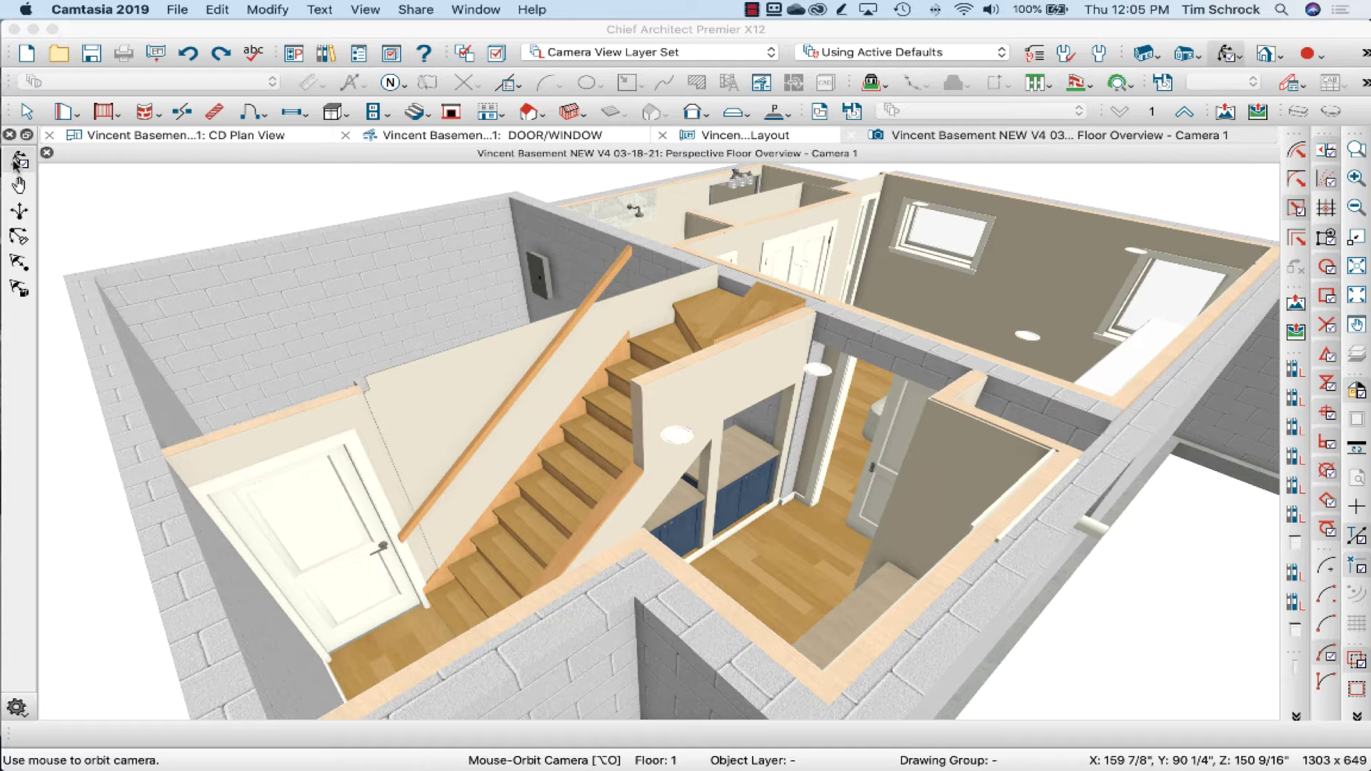
Step: Orbit the 3D view toward the staircase and select the 4 1/2" wall beside the stairs
click(18, 168)
drag(337, 330, 471, 411)
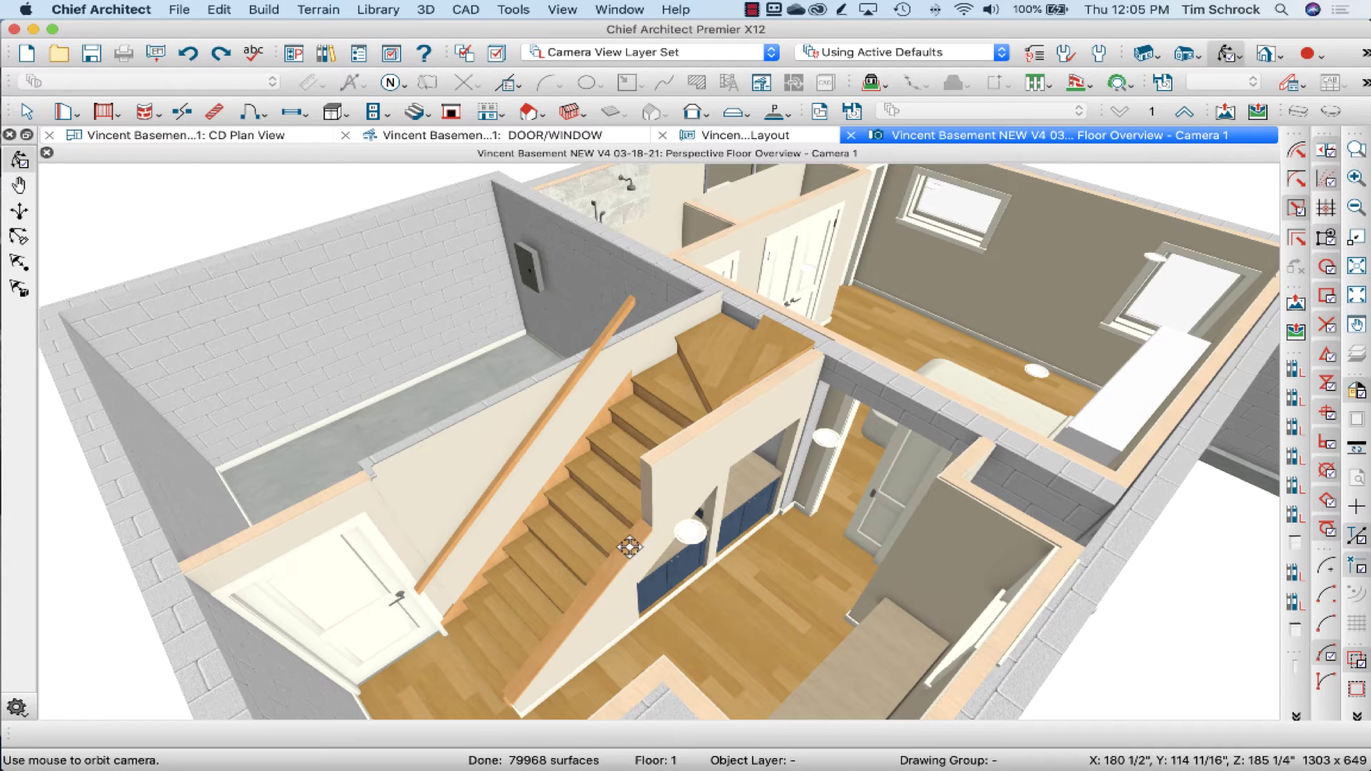
drag(629, 547, 621, 552)
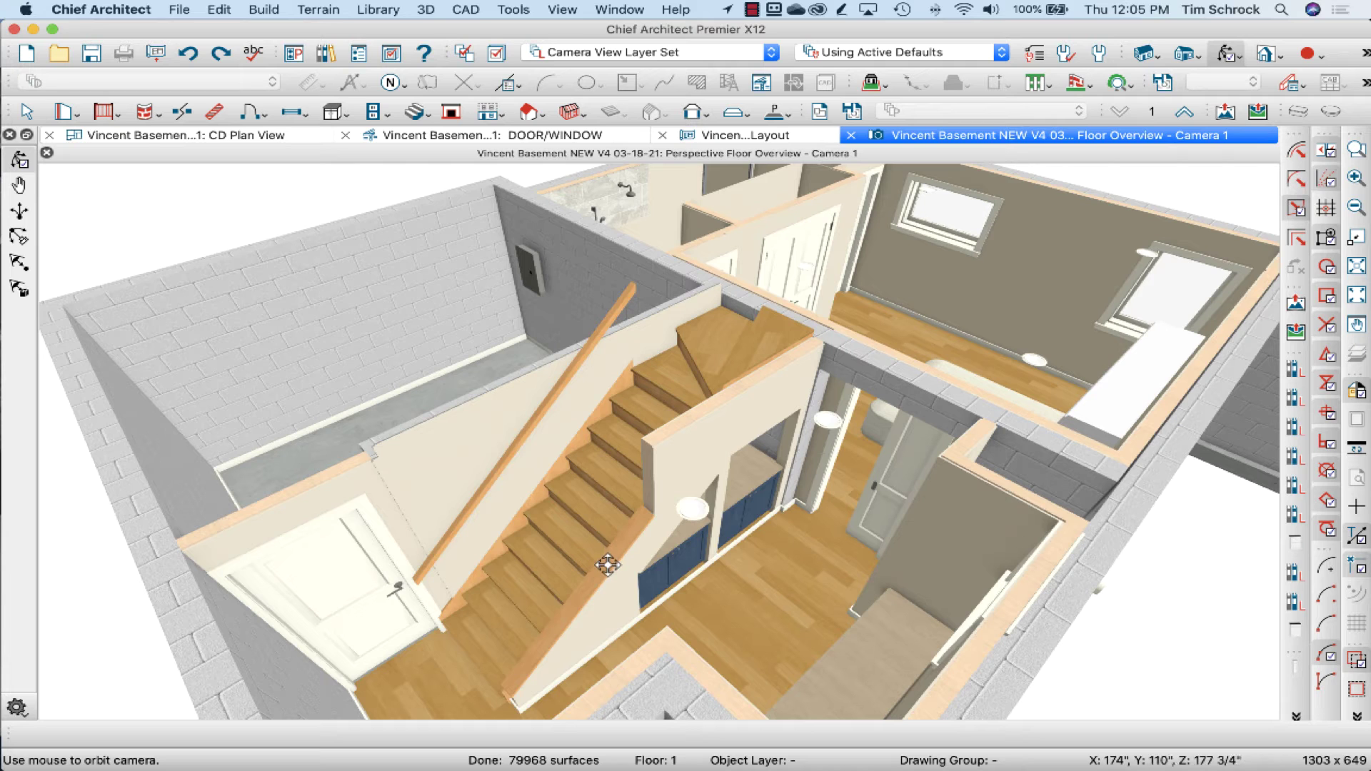
key(space)
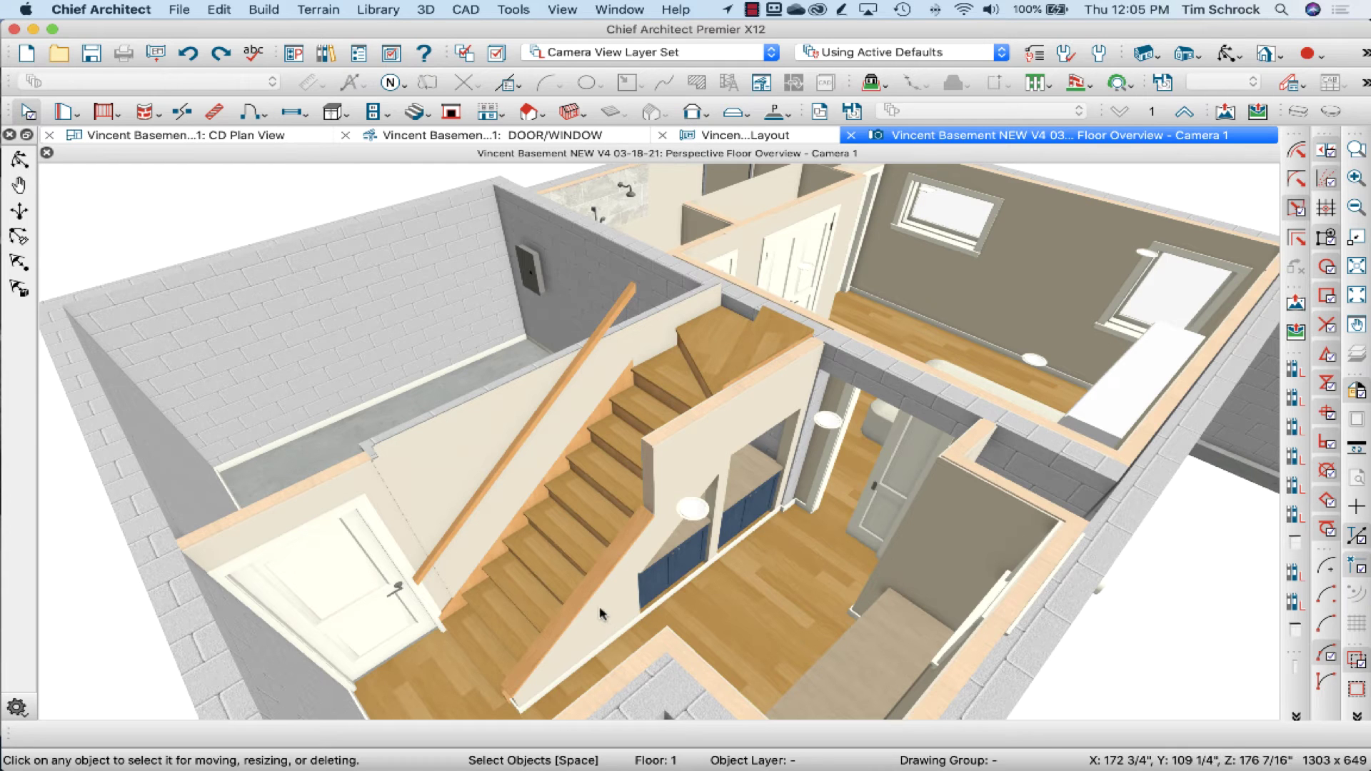
click(600, 614)
Step: Cancel the side wall's specification and select the triangular wall under the stairs instead
double_click(600, 613)
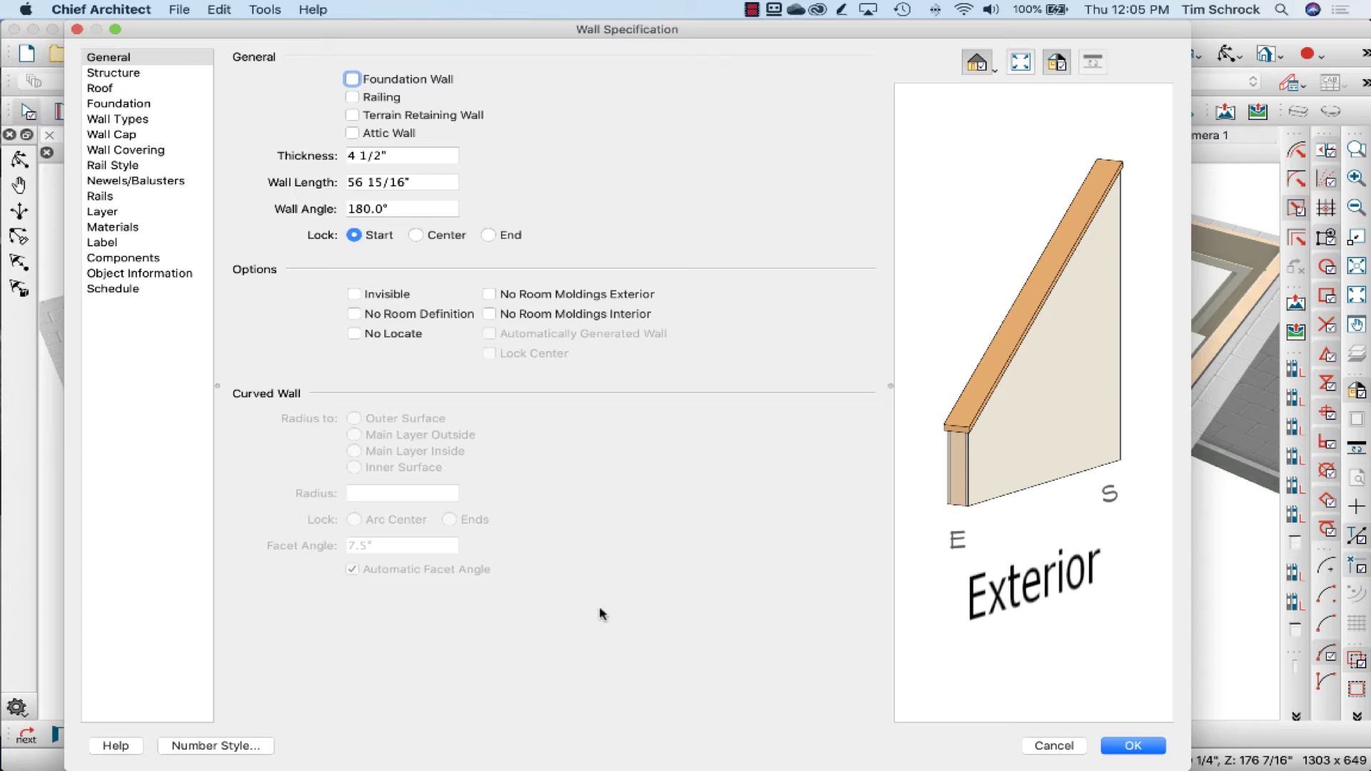
click(1054, 746)
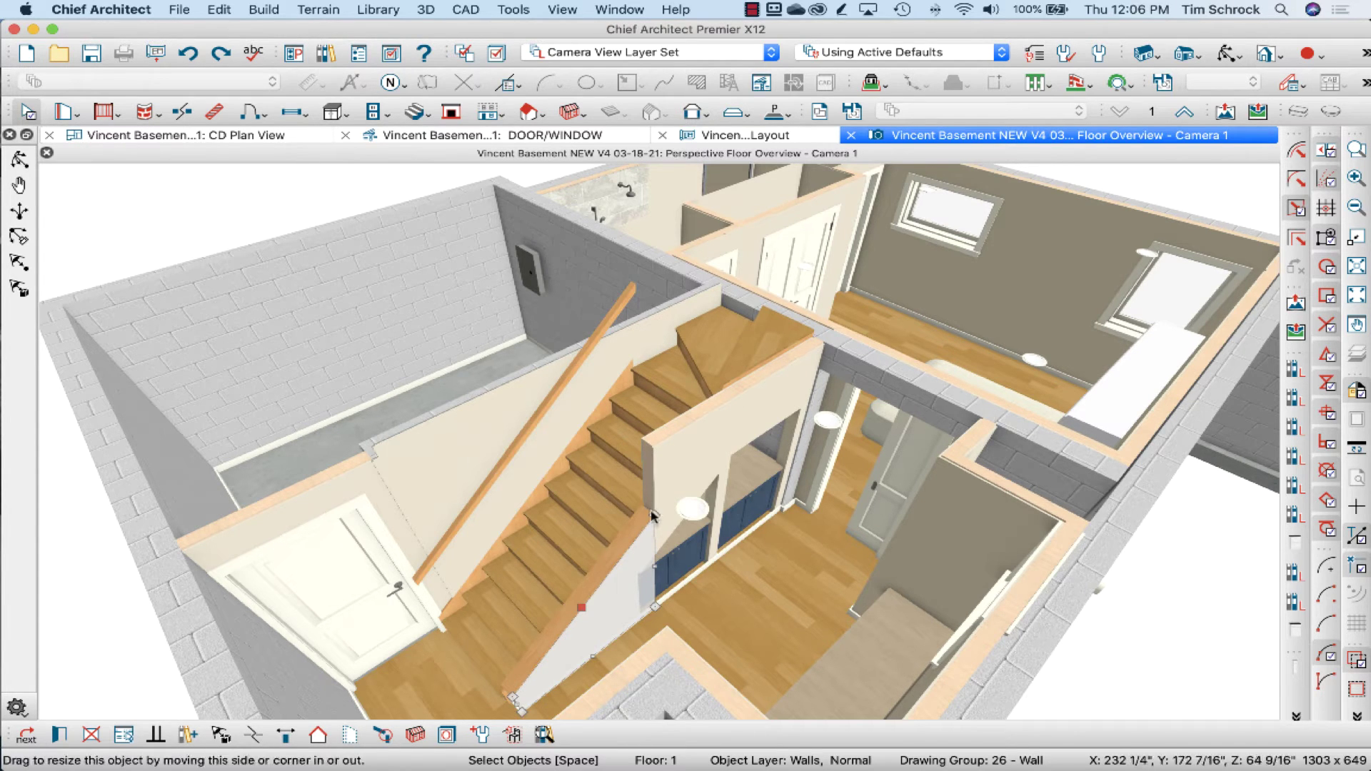
click(679, 477)
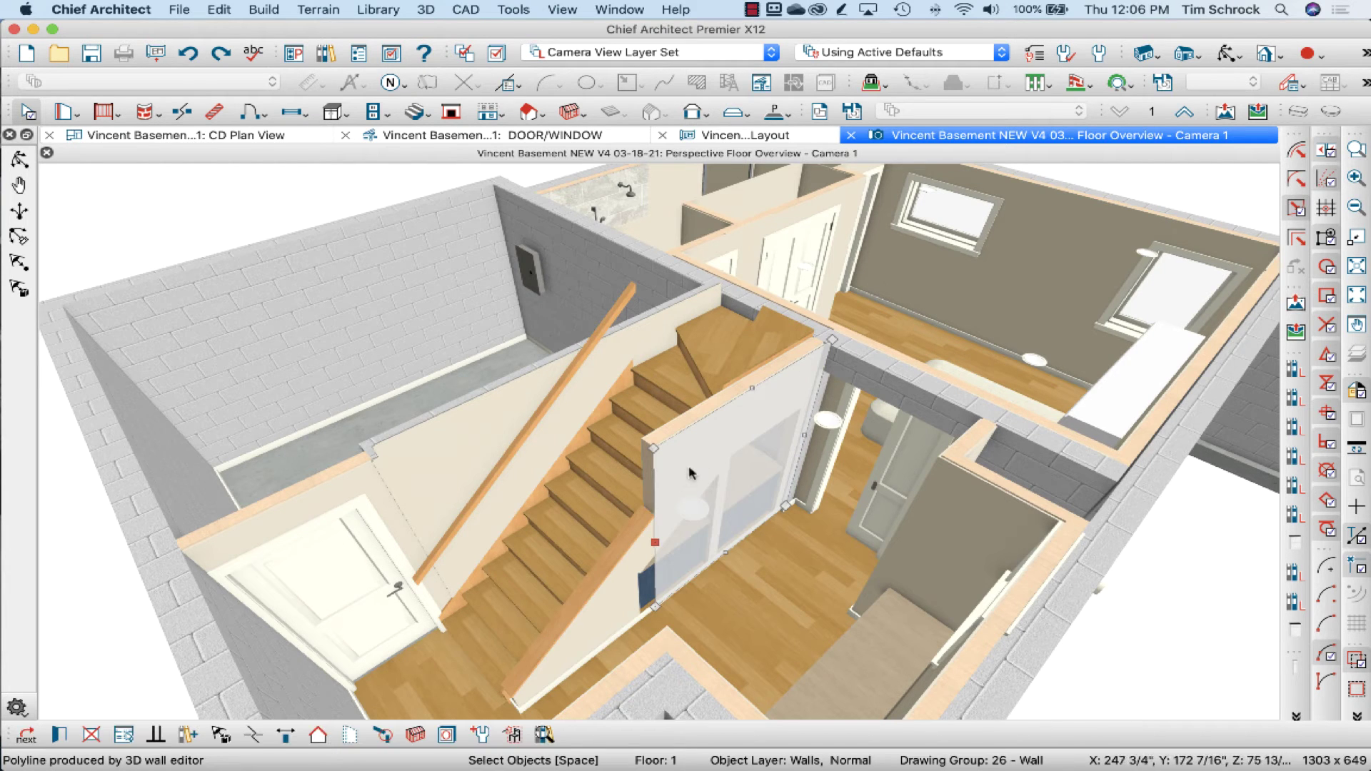
click(611, 607)
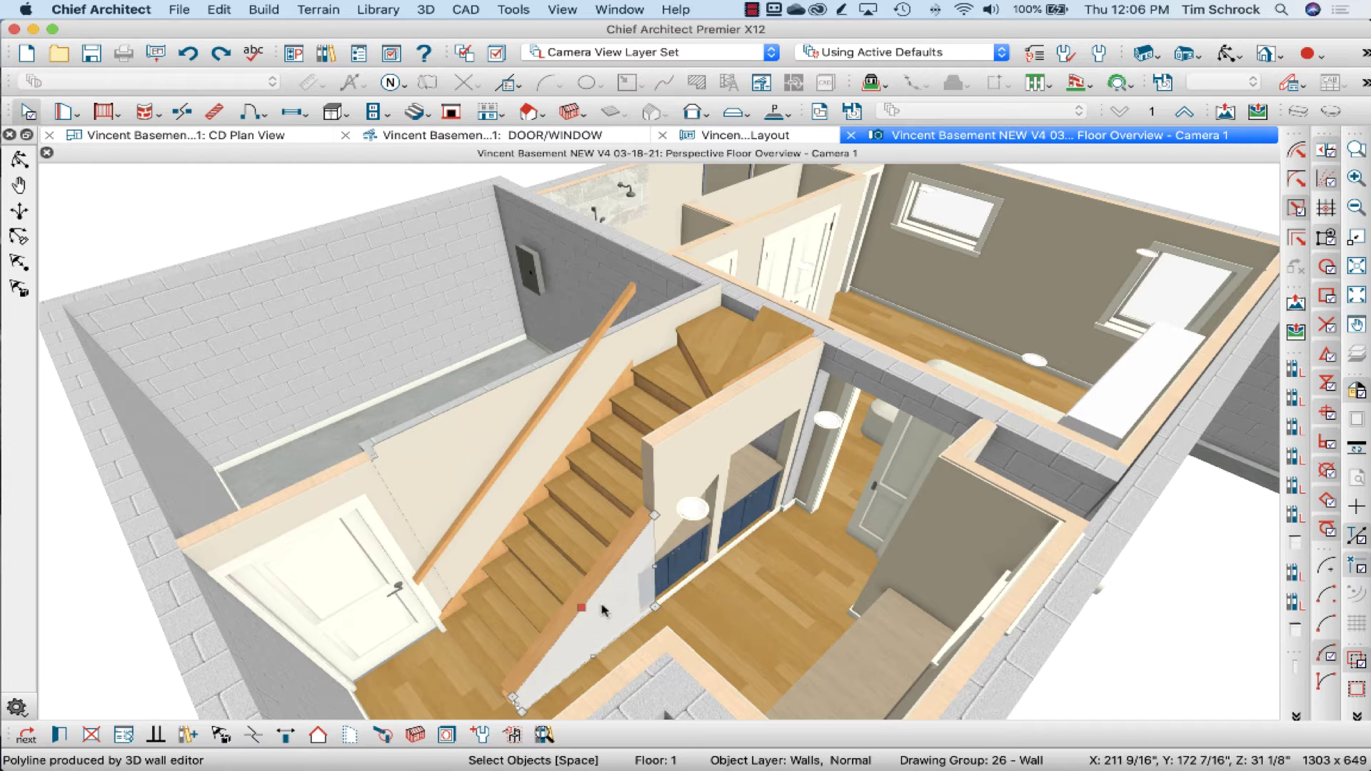
Step: Make the triangular wall a pony wall with a baluster railing that follows the stairs
double_click(603, 611)
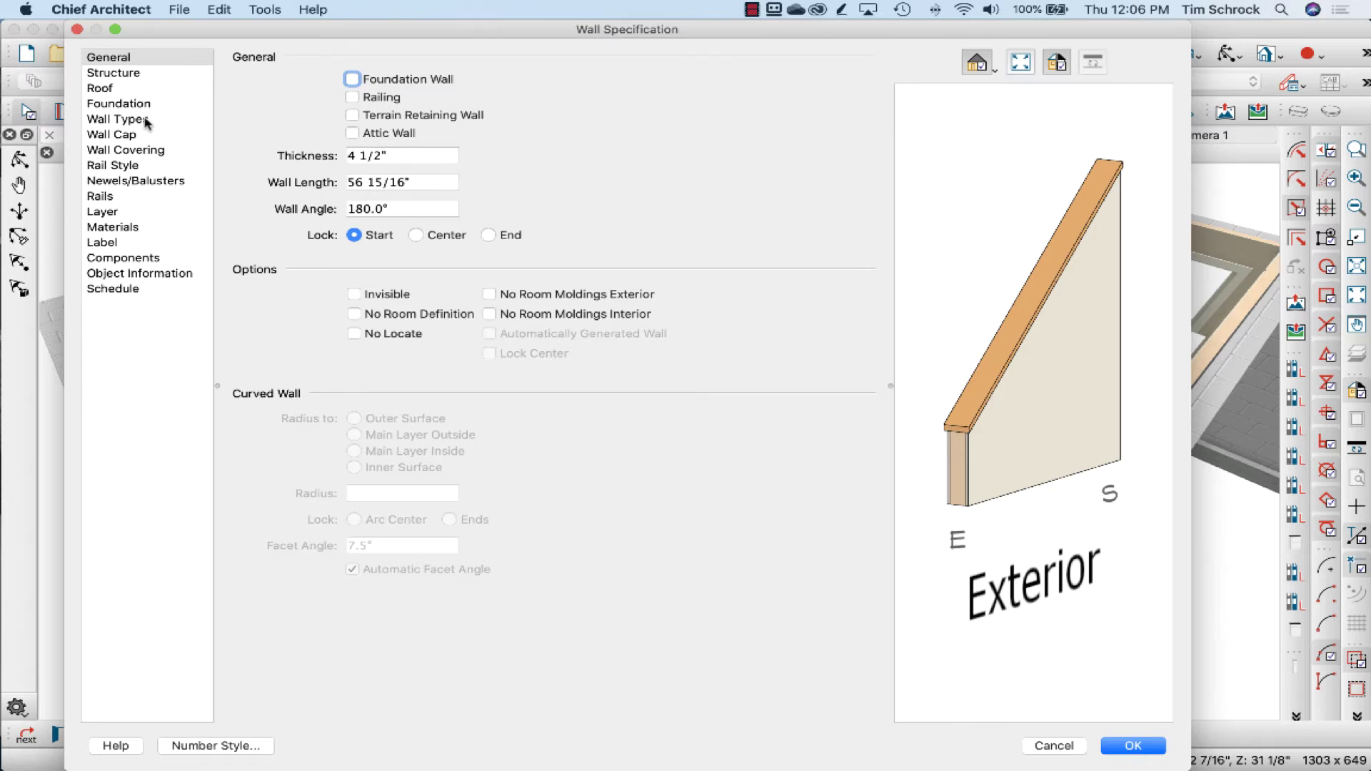
click(150, 167)
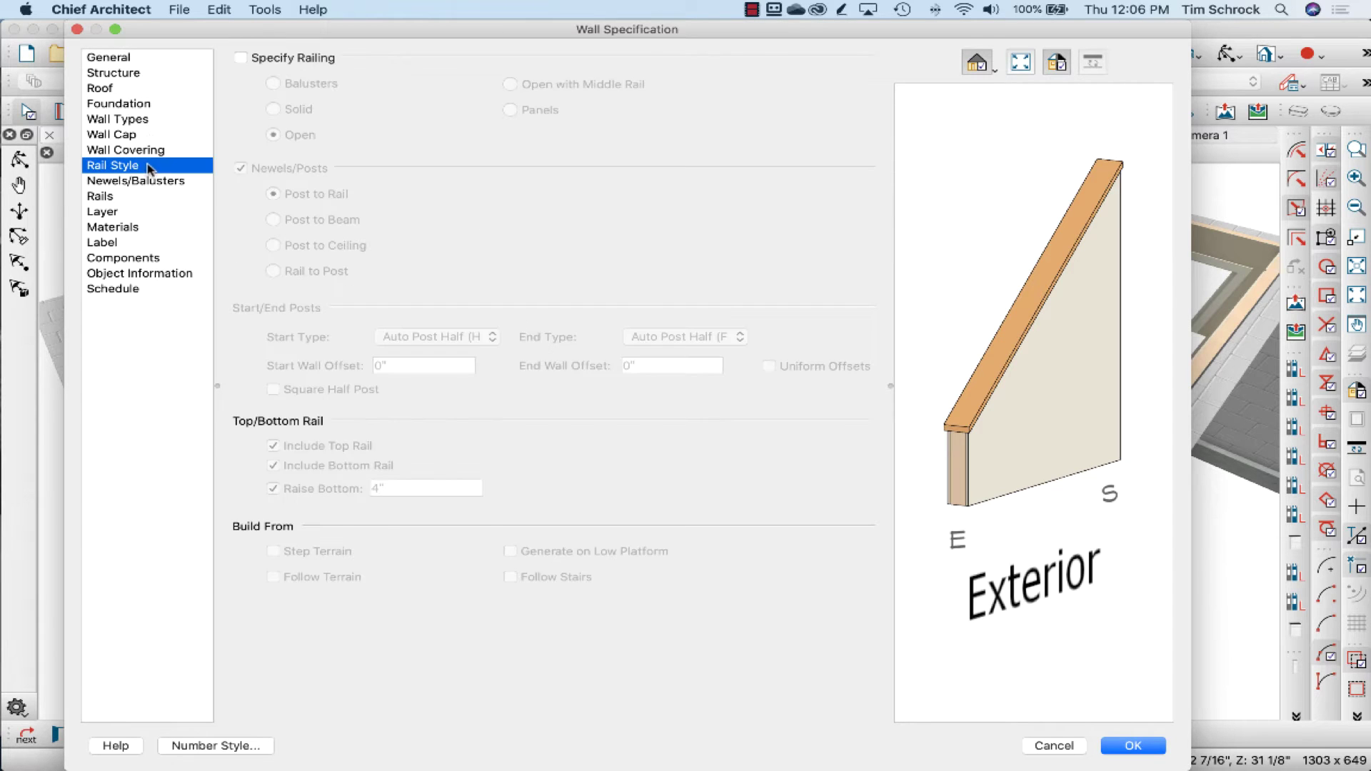
click(301, 60)
click(272, 84)
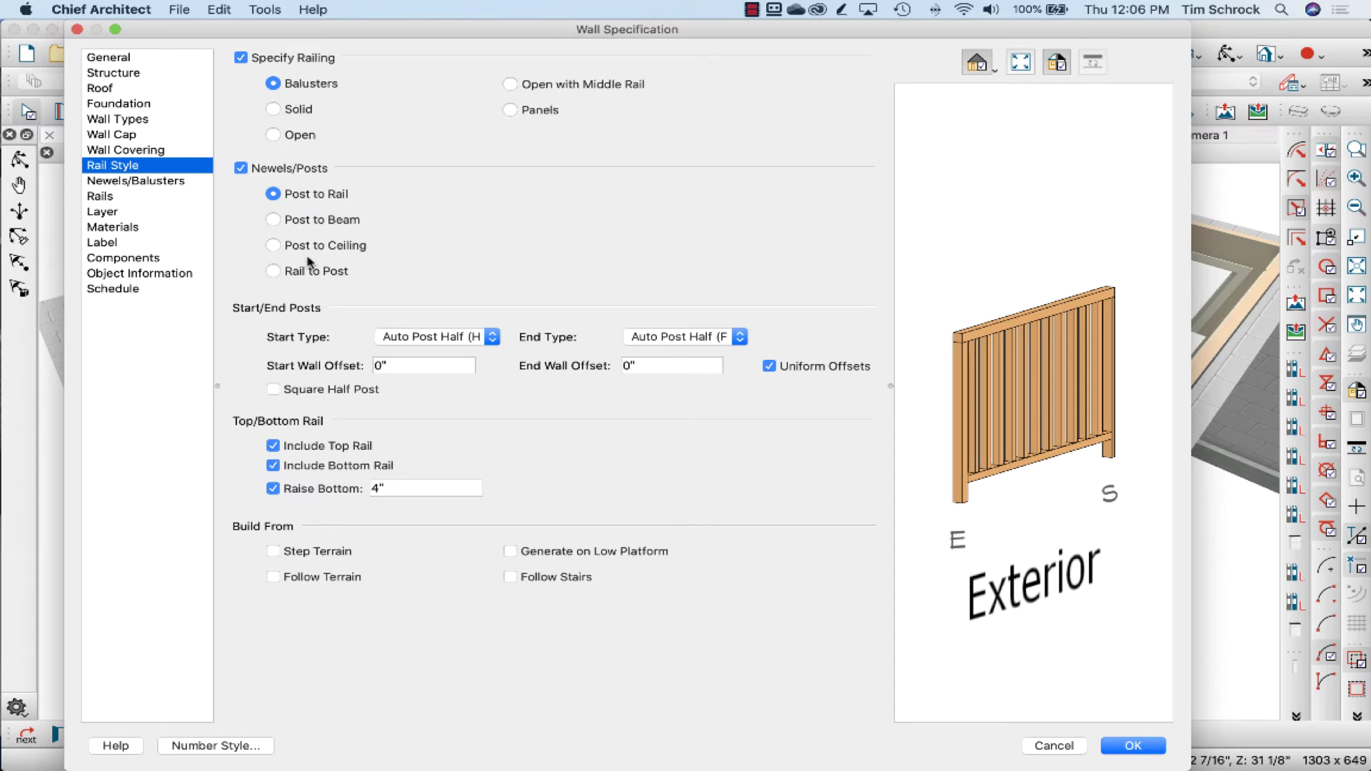
click(538, 578)
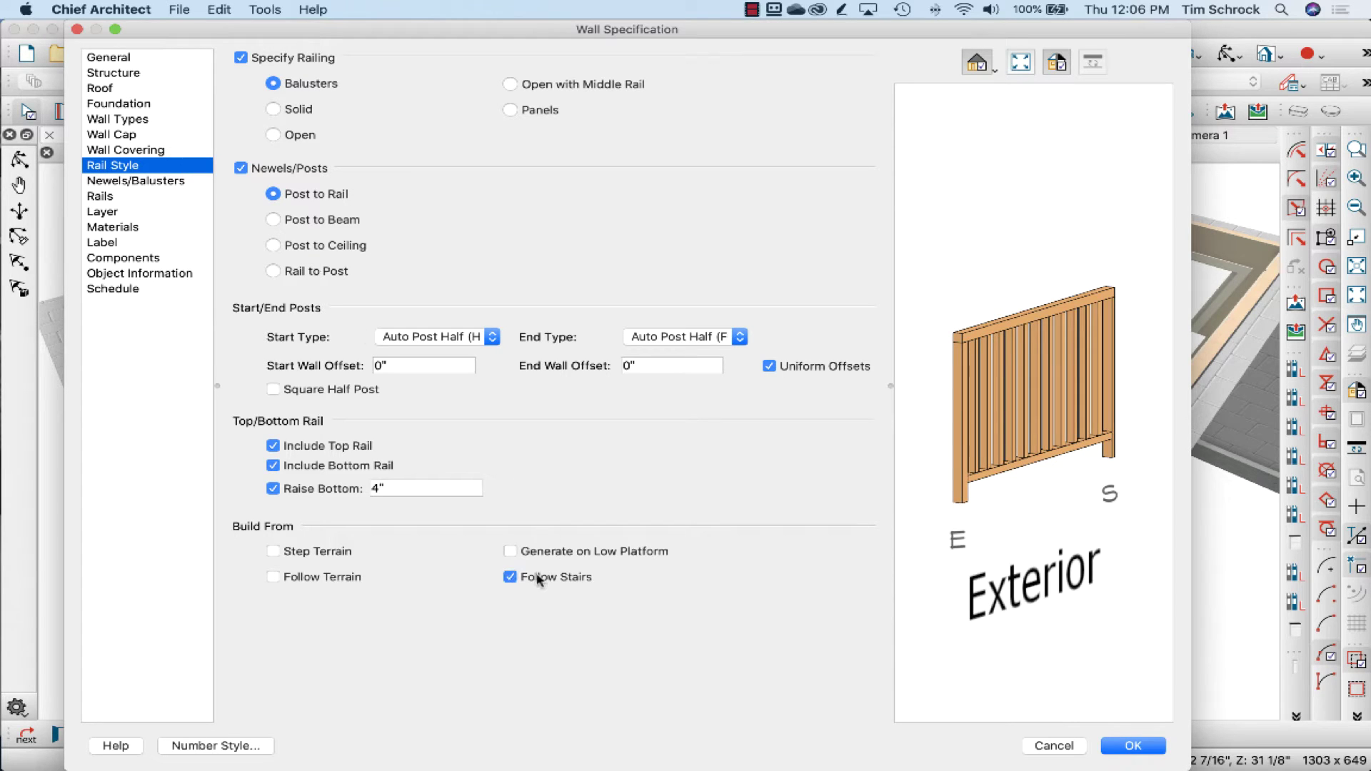
click(147, 119)
click(271, 197)
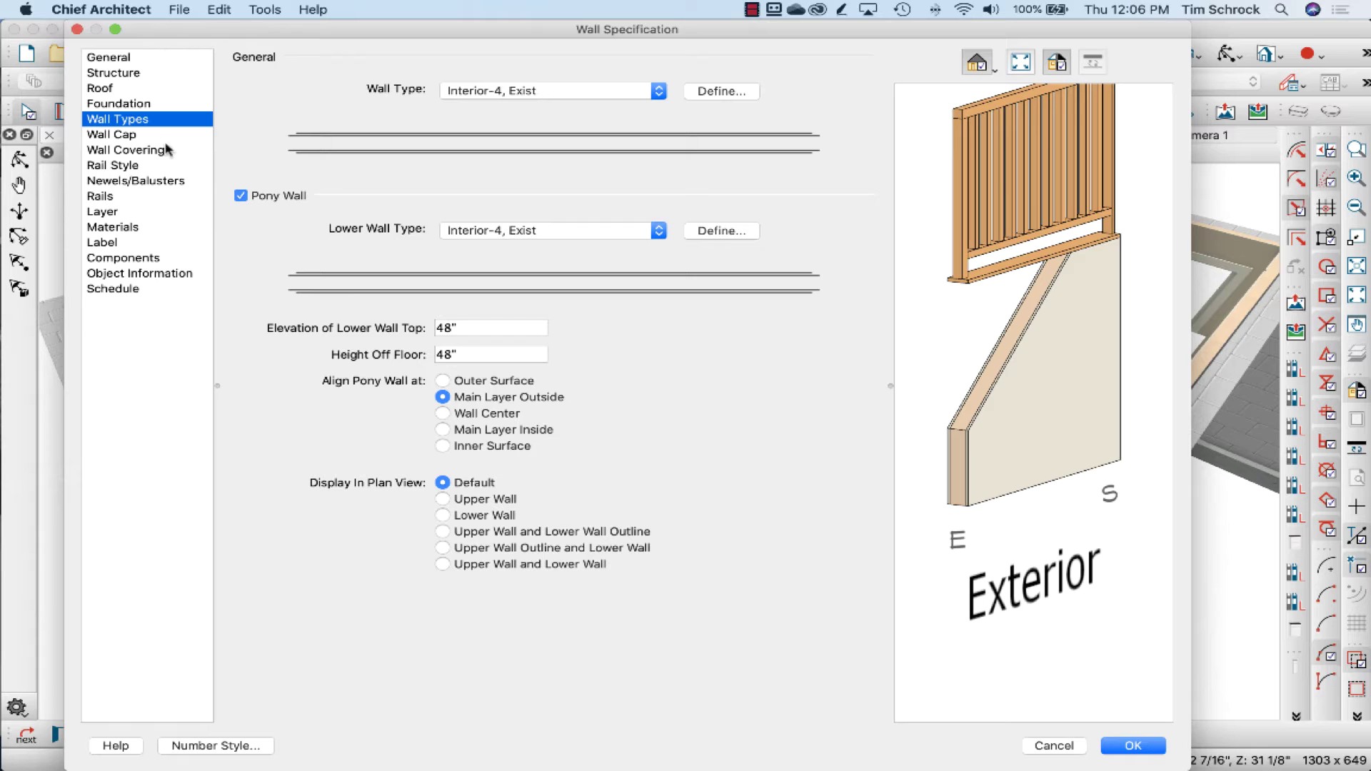
Step: Turn off Include Bottom Rail and Raise Bottom, then apply the railing settings
click(152, 165)
click(331, 466)
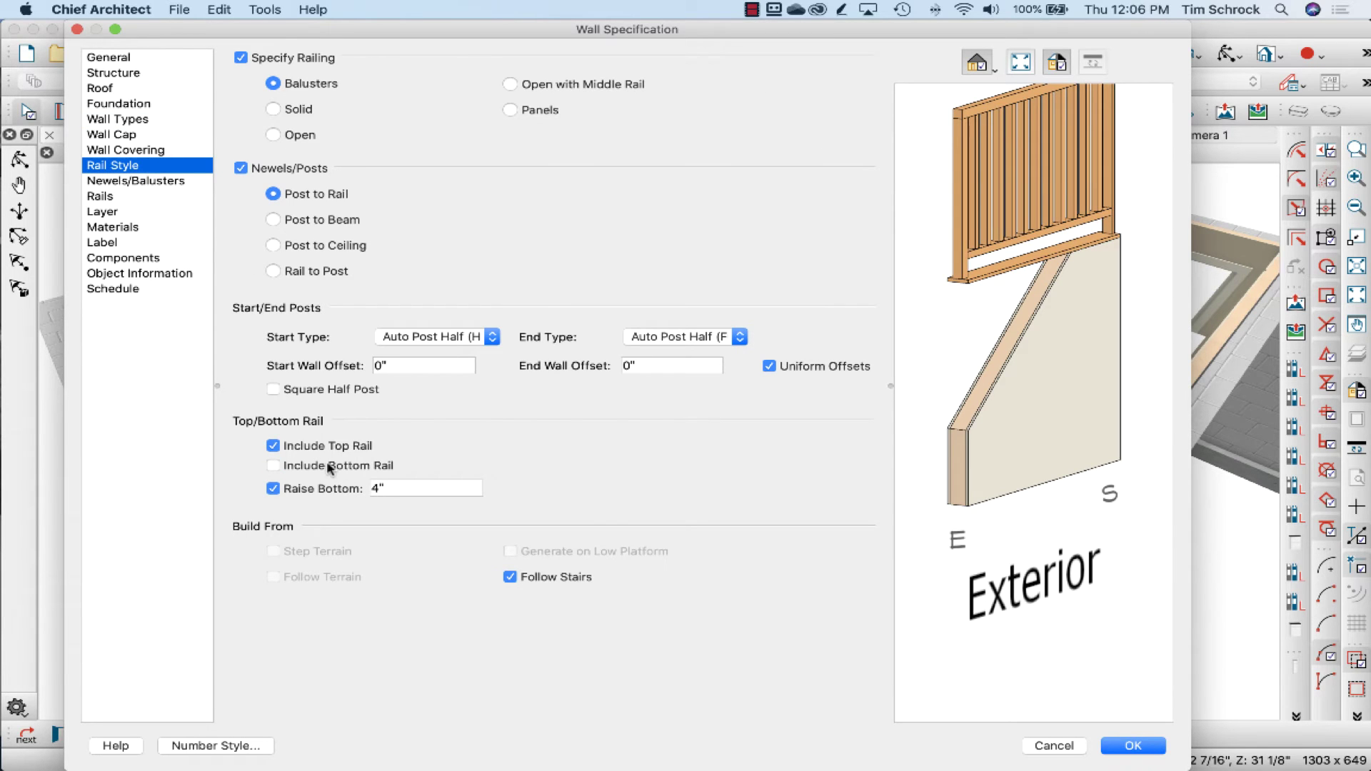
click(323, 490)
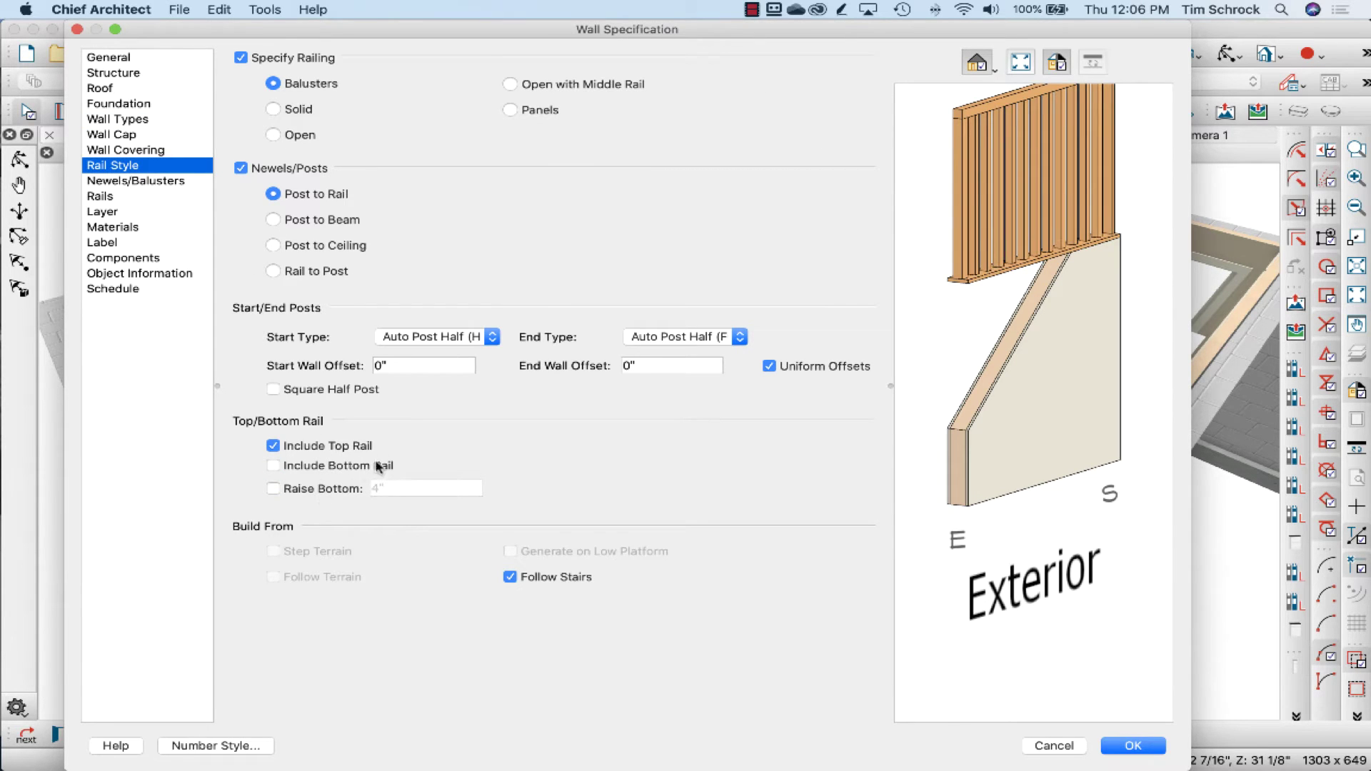
key(Down)
click(1134, 746)
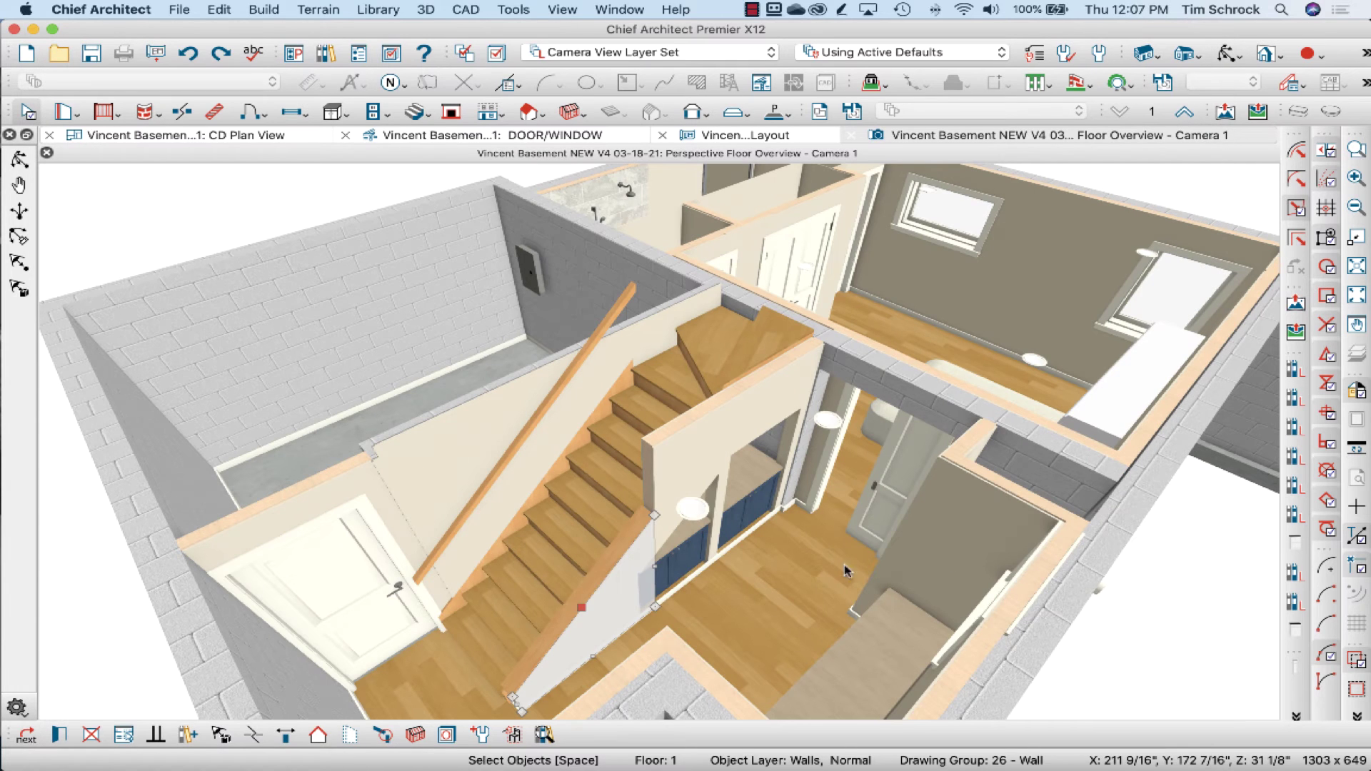
middle_drag(575, 509, 606, 536)
click(612, 546)
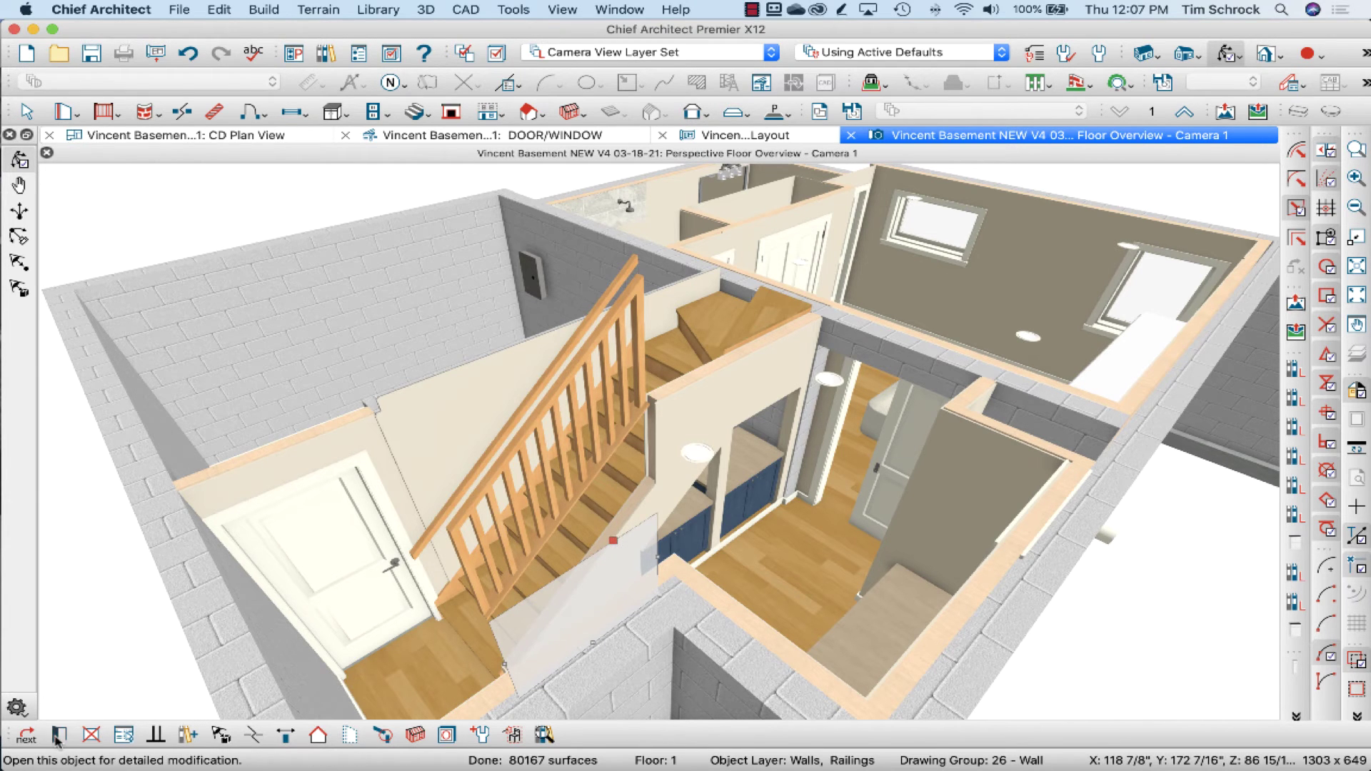
Step: Give the railing wall a Default Wall Cap 5.5 wide and apply its structure settings
double_click(503, 496)
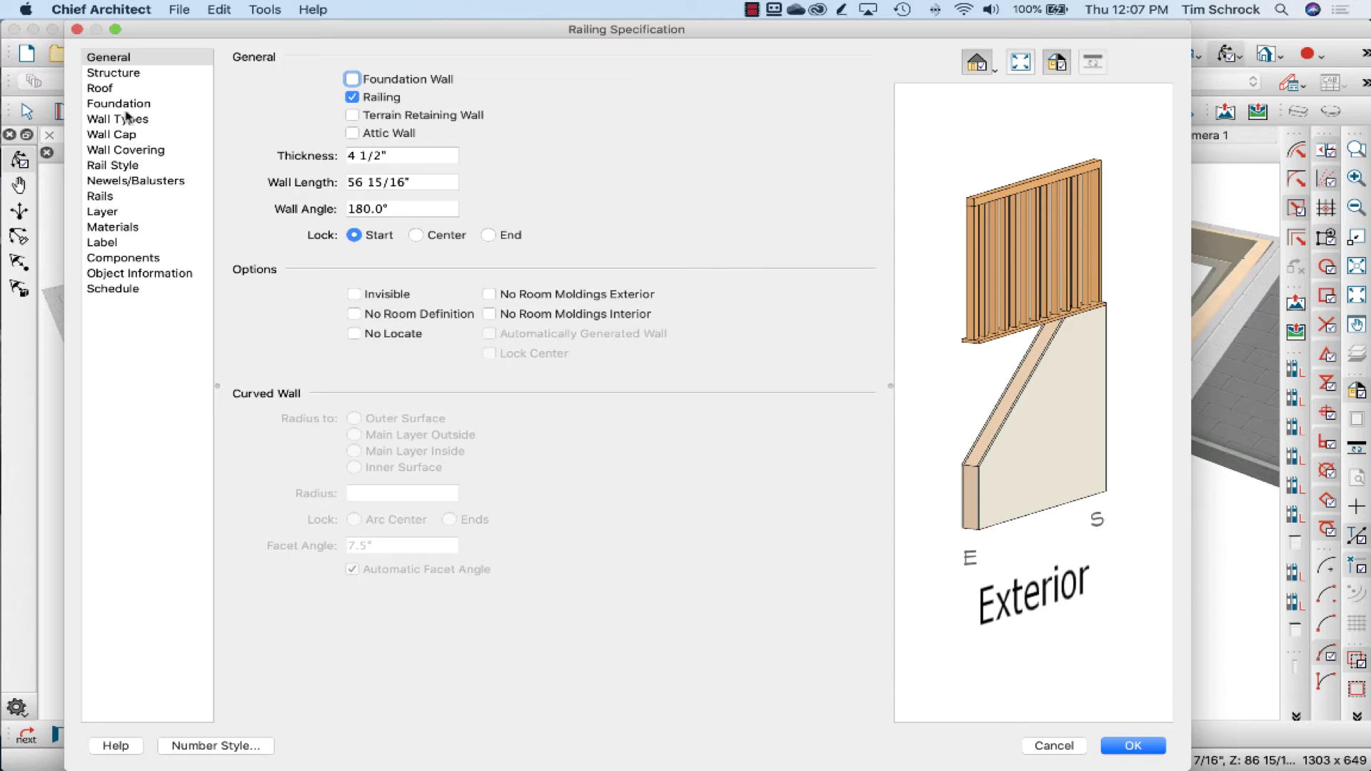
click(147, 76)
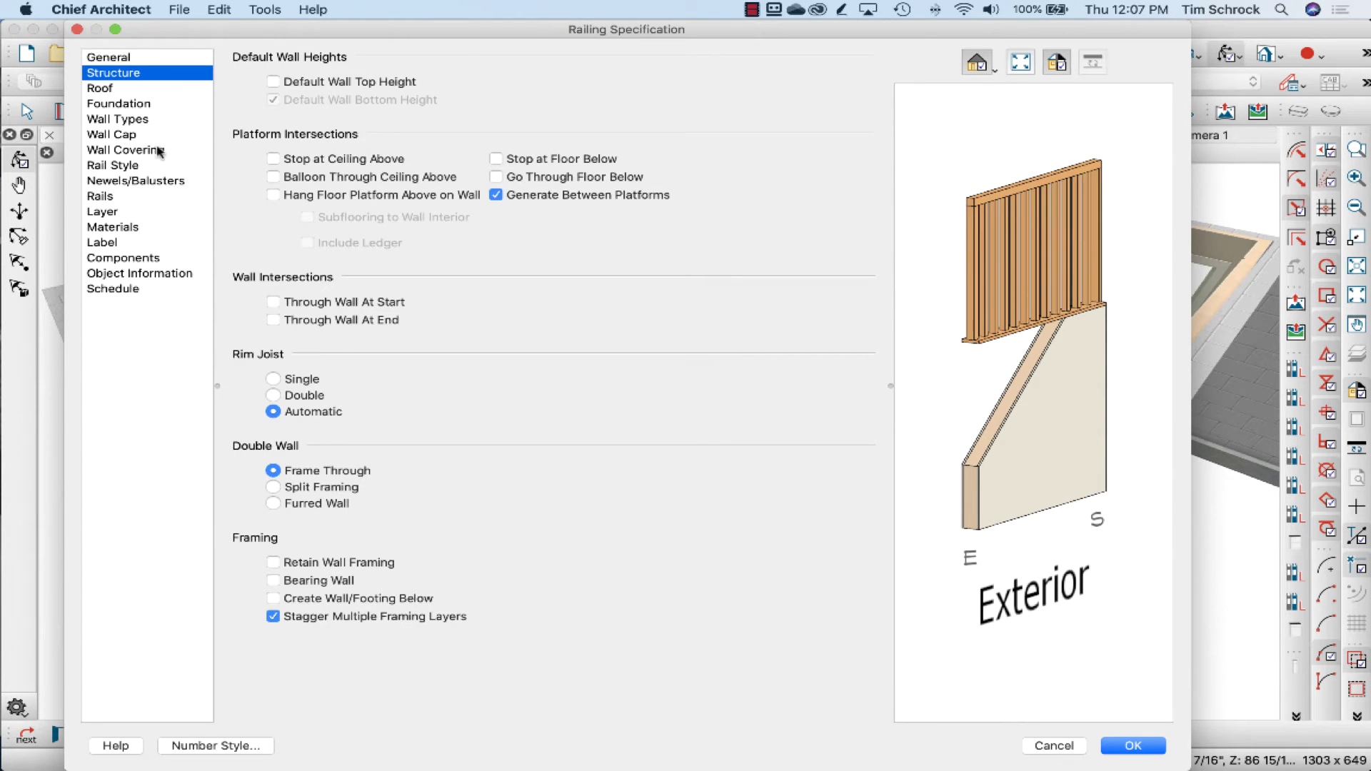
click(121, 166)
click(157, 136)
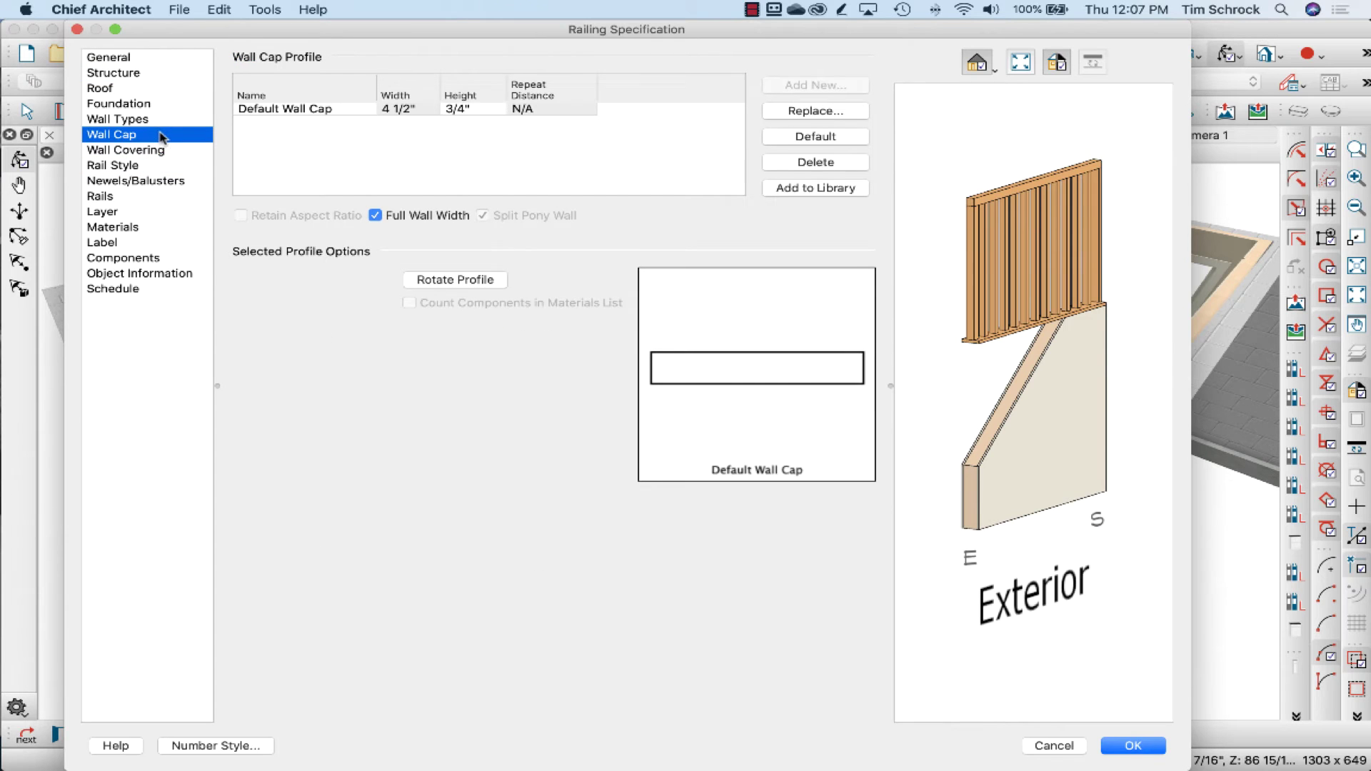
click(424, 109)
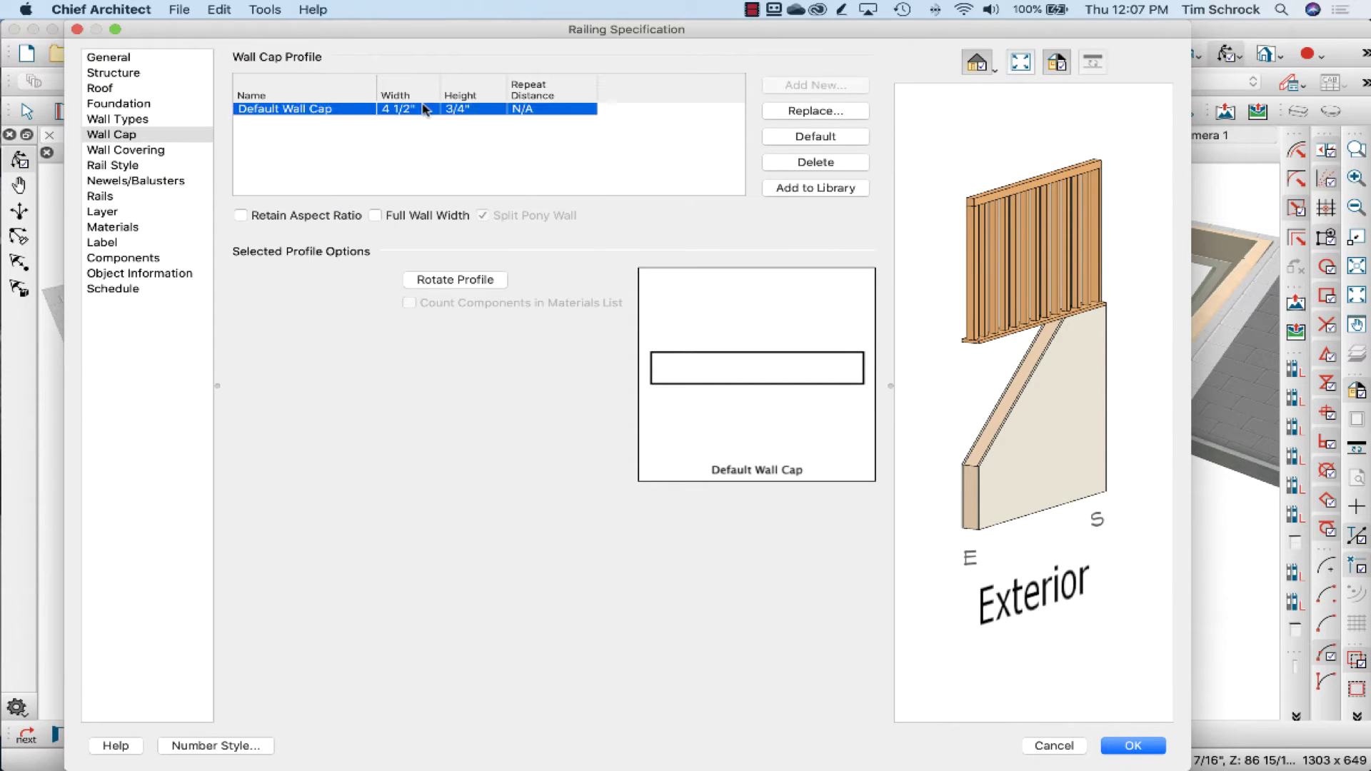
click(423, 106)
text(5.5)
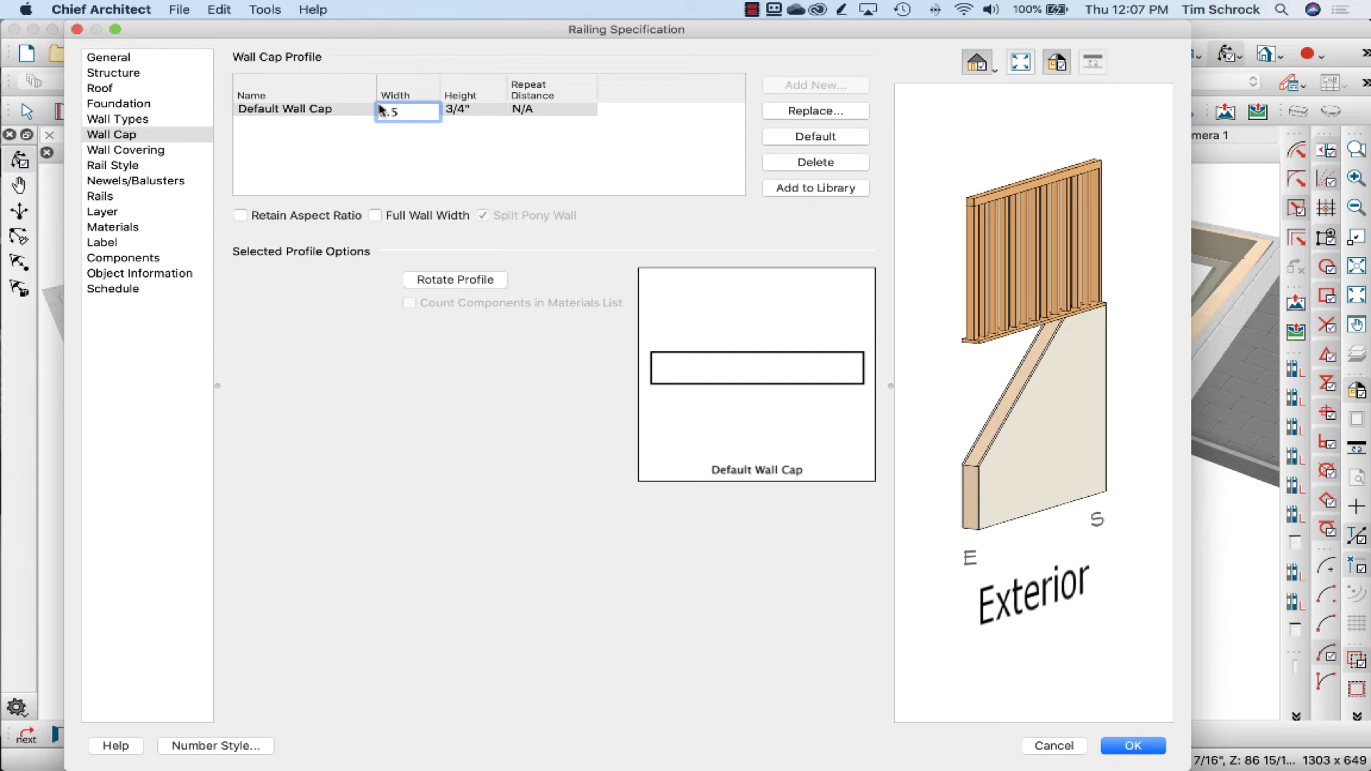
click(165, 73)
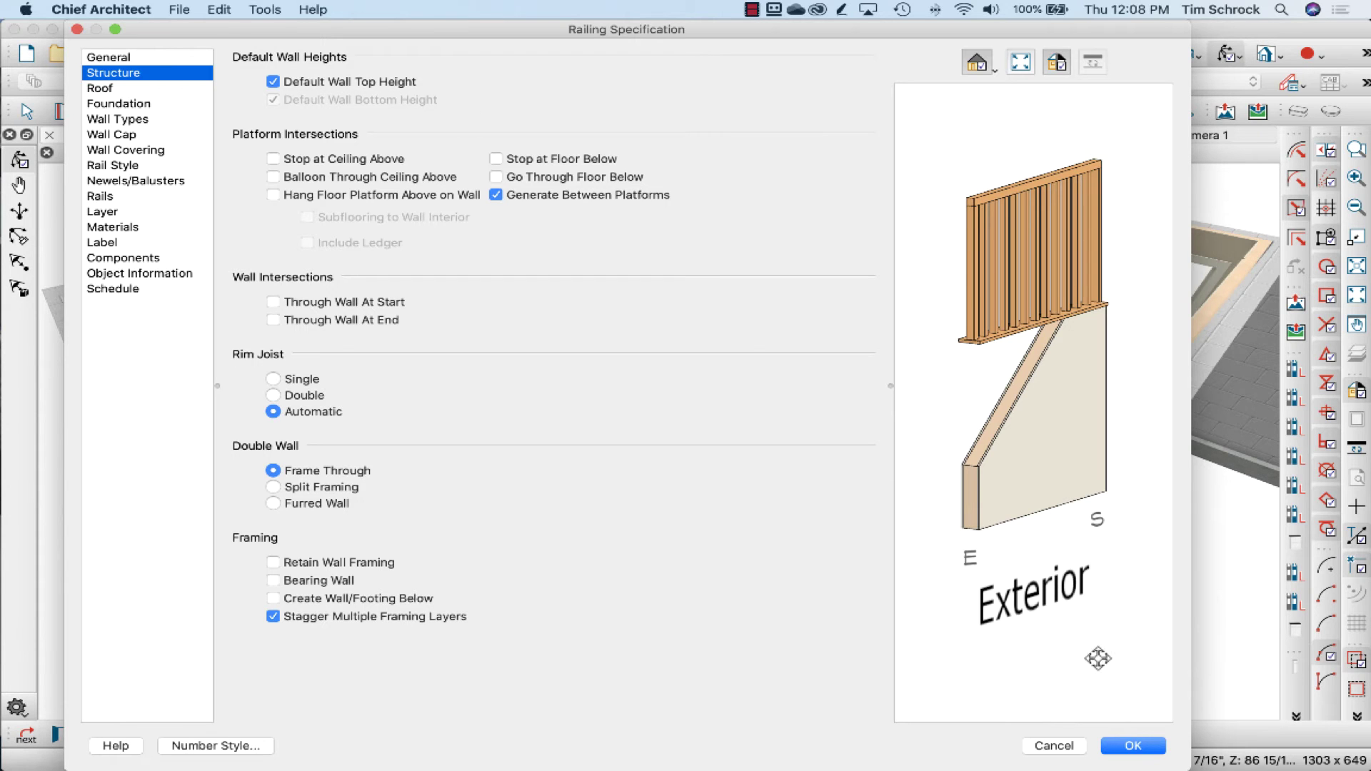
click(1136, 745)
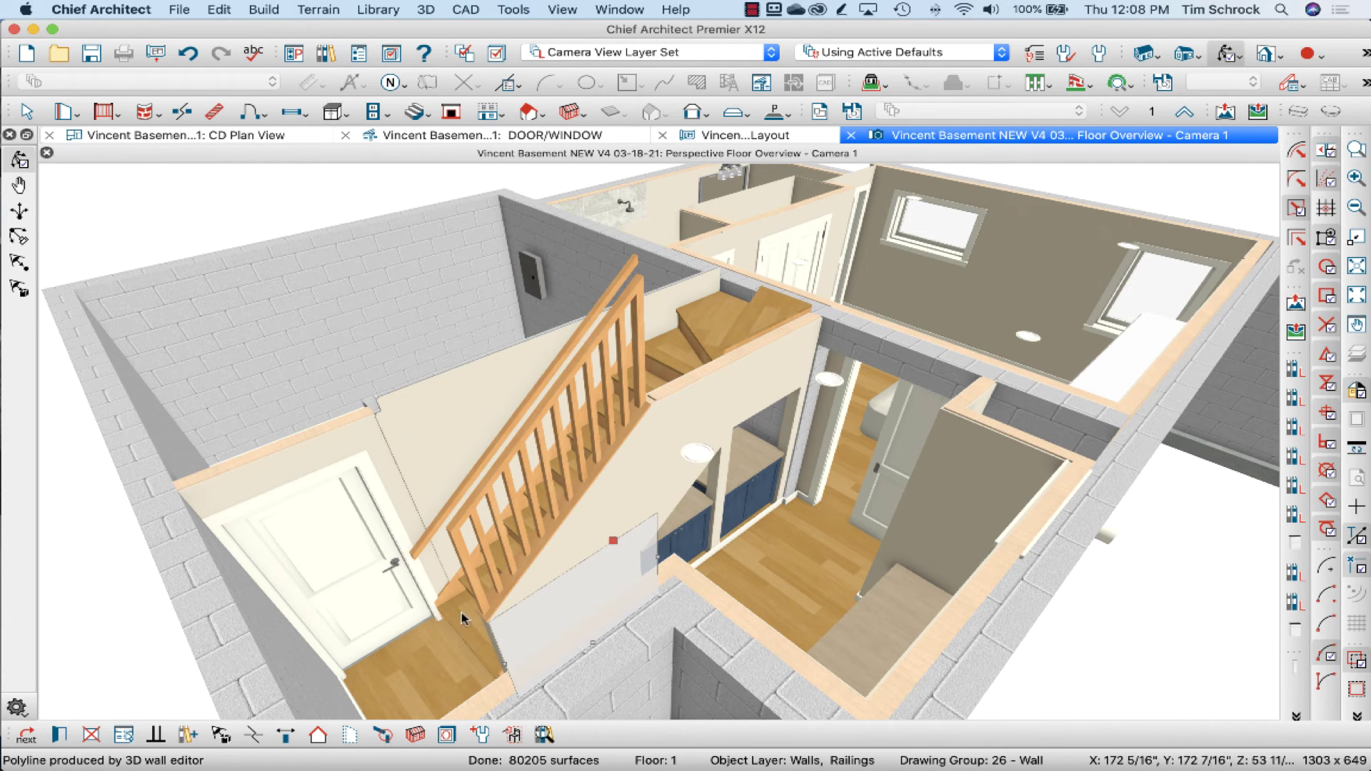
Step: Drag the under-stair wall's bottom edge downward and orbit to check the result
click(20, 159)
drag(356, 319, 310, 319)
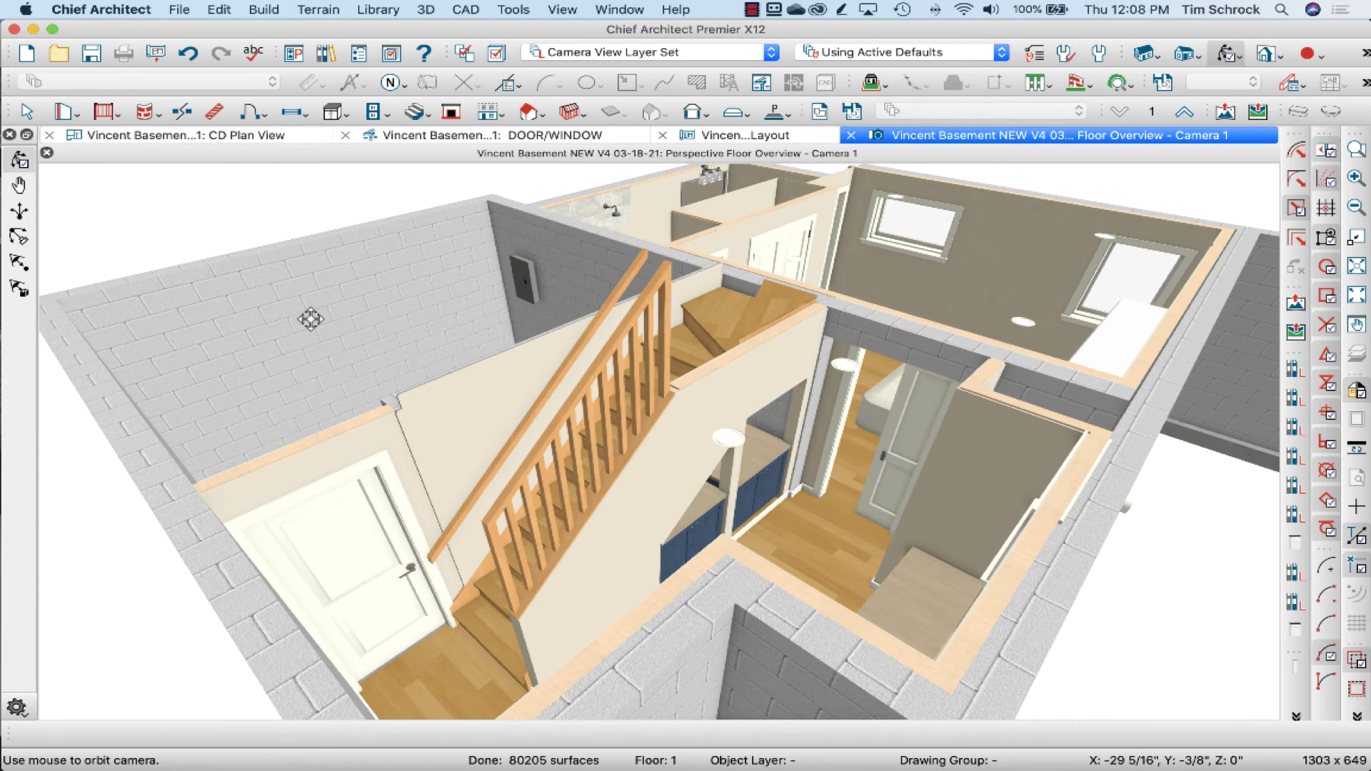
click(607, 550)
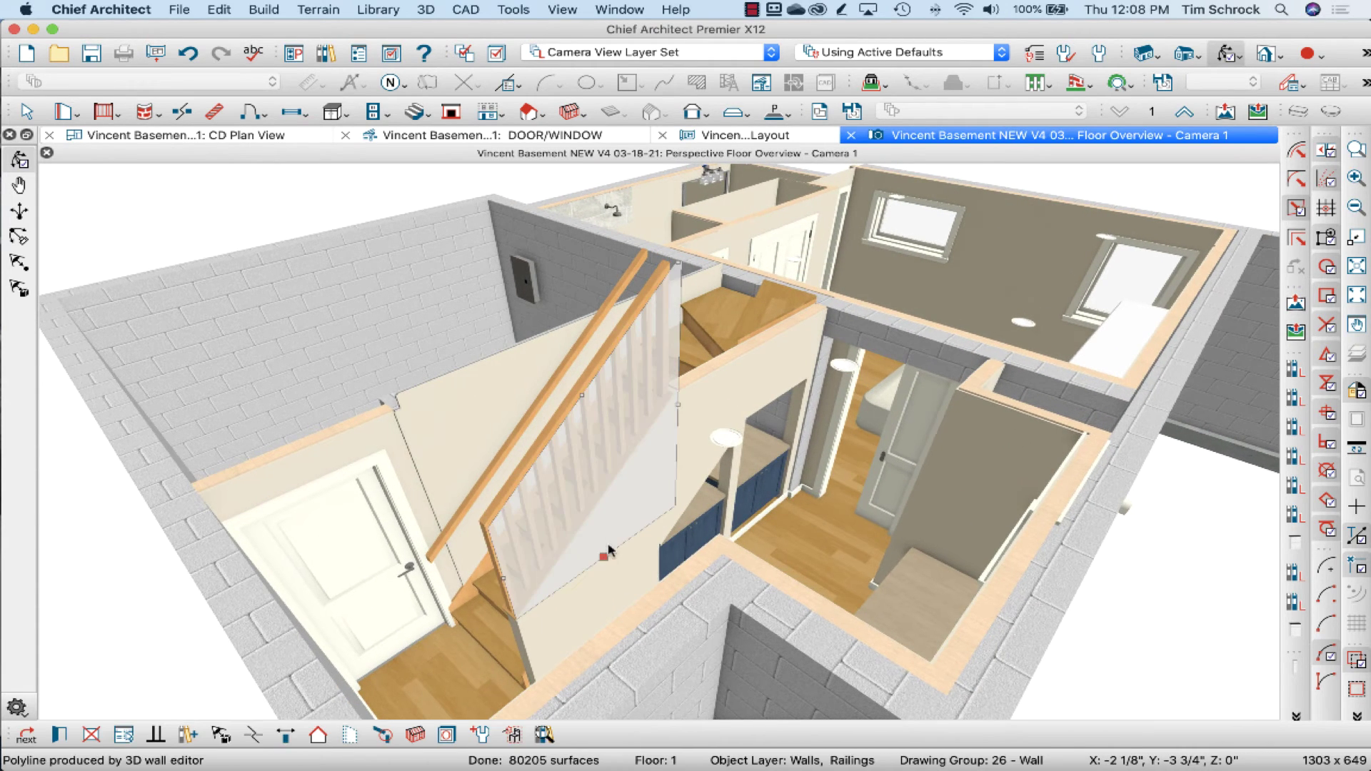
drag(604, 556, 607, 612)
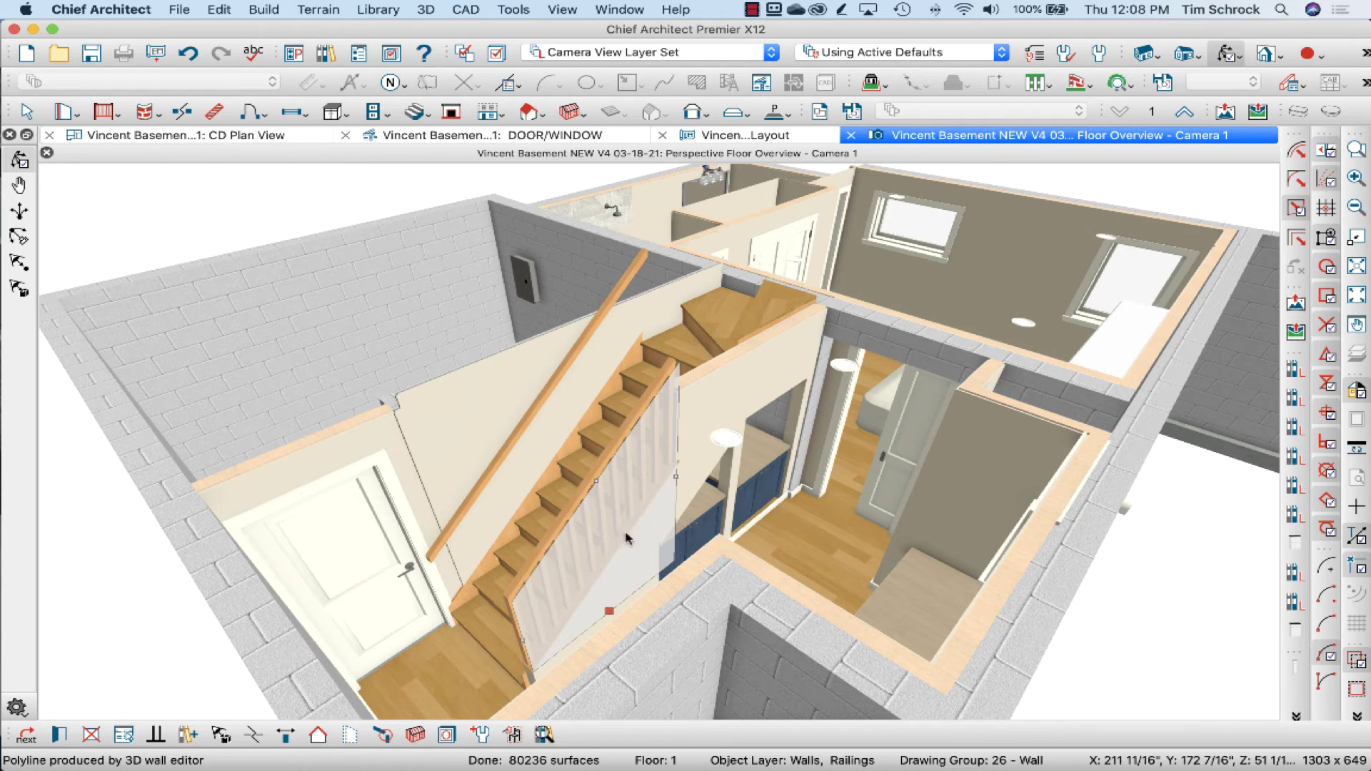
key(Escape)
drag(415, 393, 604, 404)
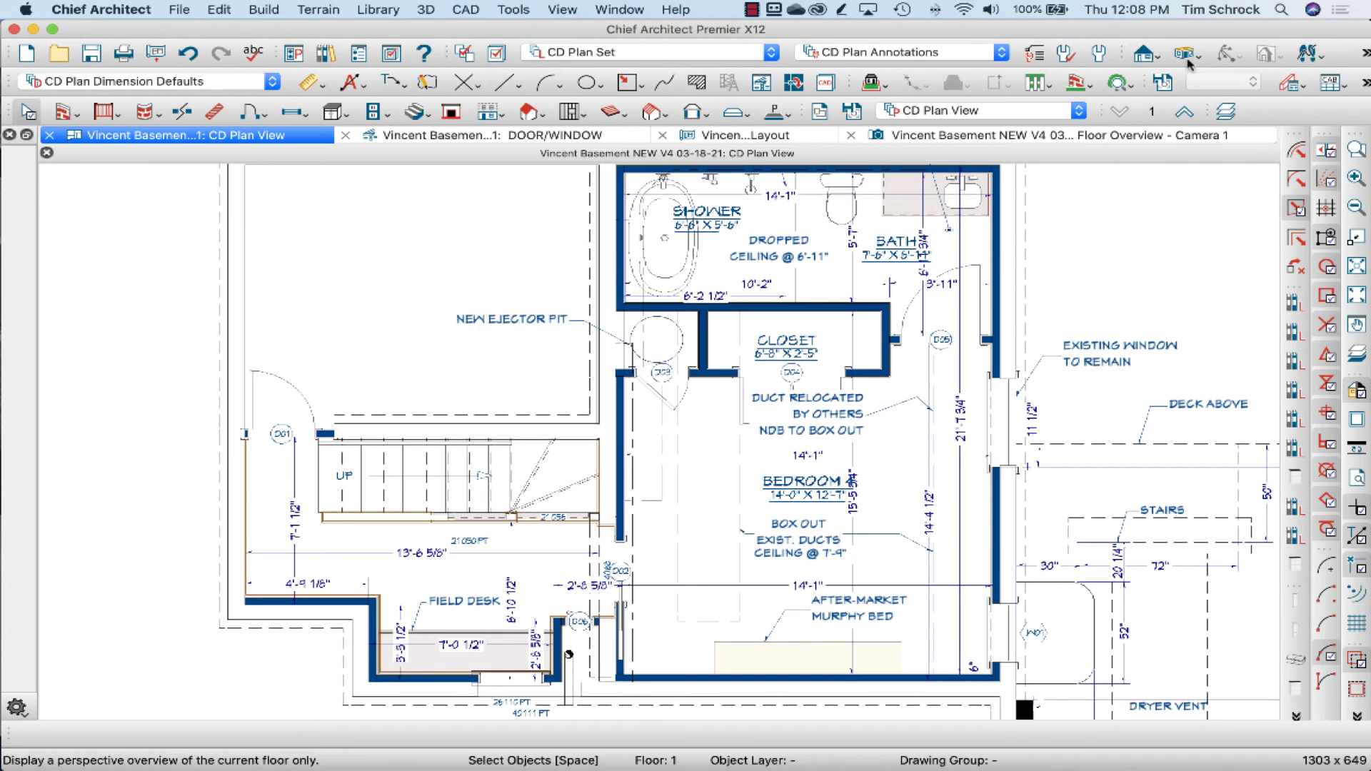
Step: Create an Elevation 2 cross-section camera looking at the stairs
click(1143, 54)
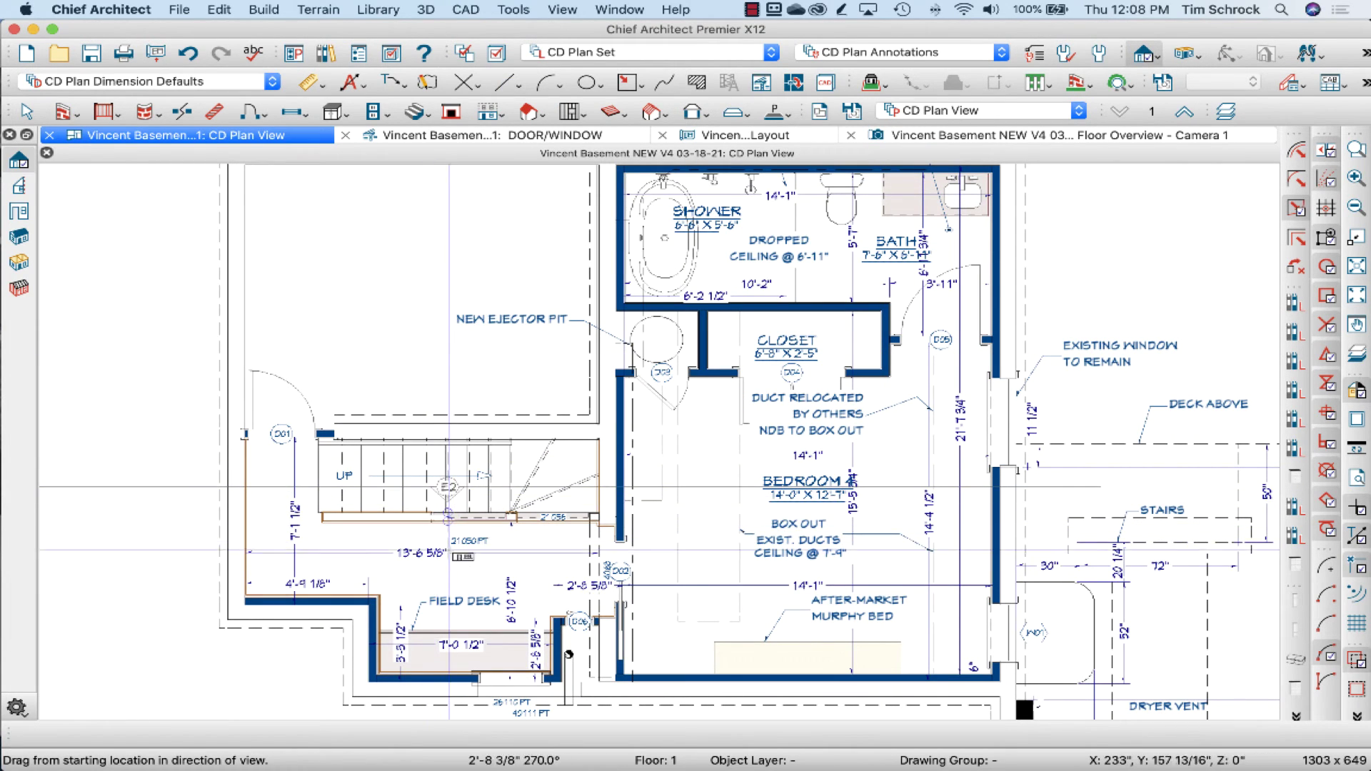
drag(568, 654, 568, 662)
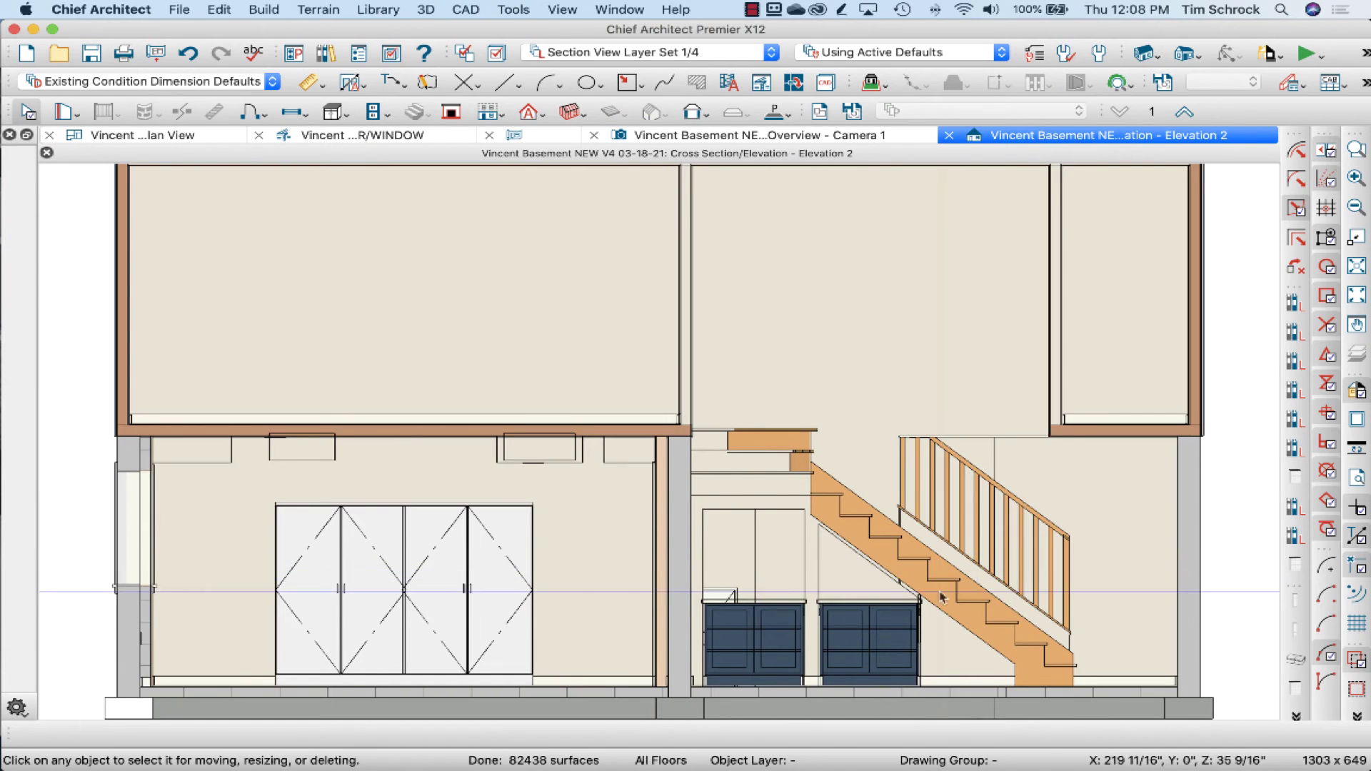
scroll(1017, 618, up, 4)
Step: Adjust the stair railing's bottom edge down so it sits along the stair
click(1017, 618)
scroll(1017, 618, up, 2)
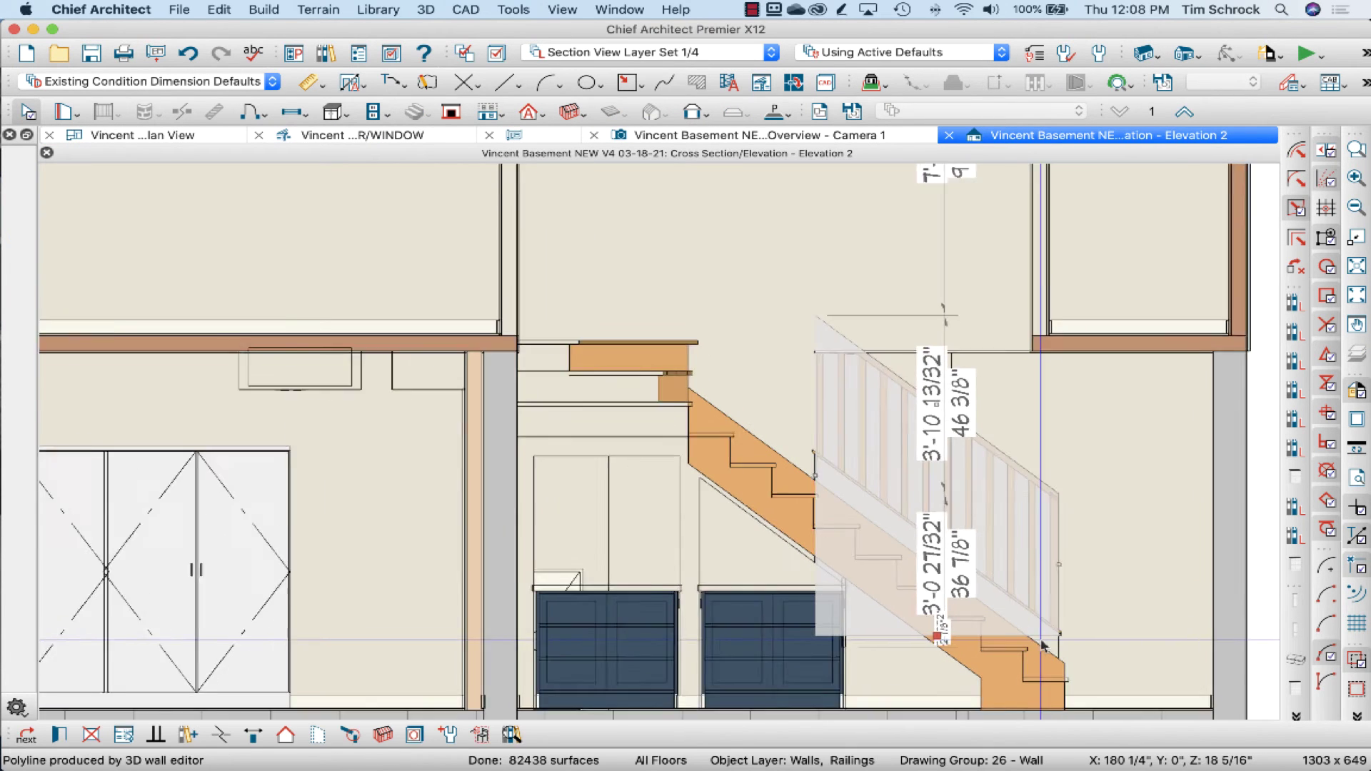
drag(917, 647, 918, 661)
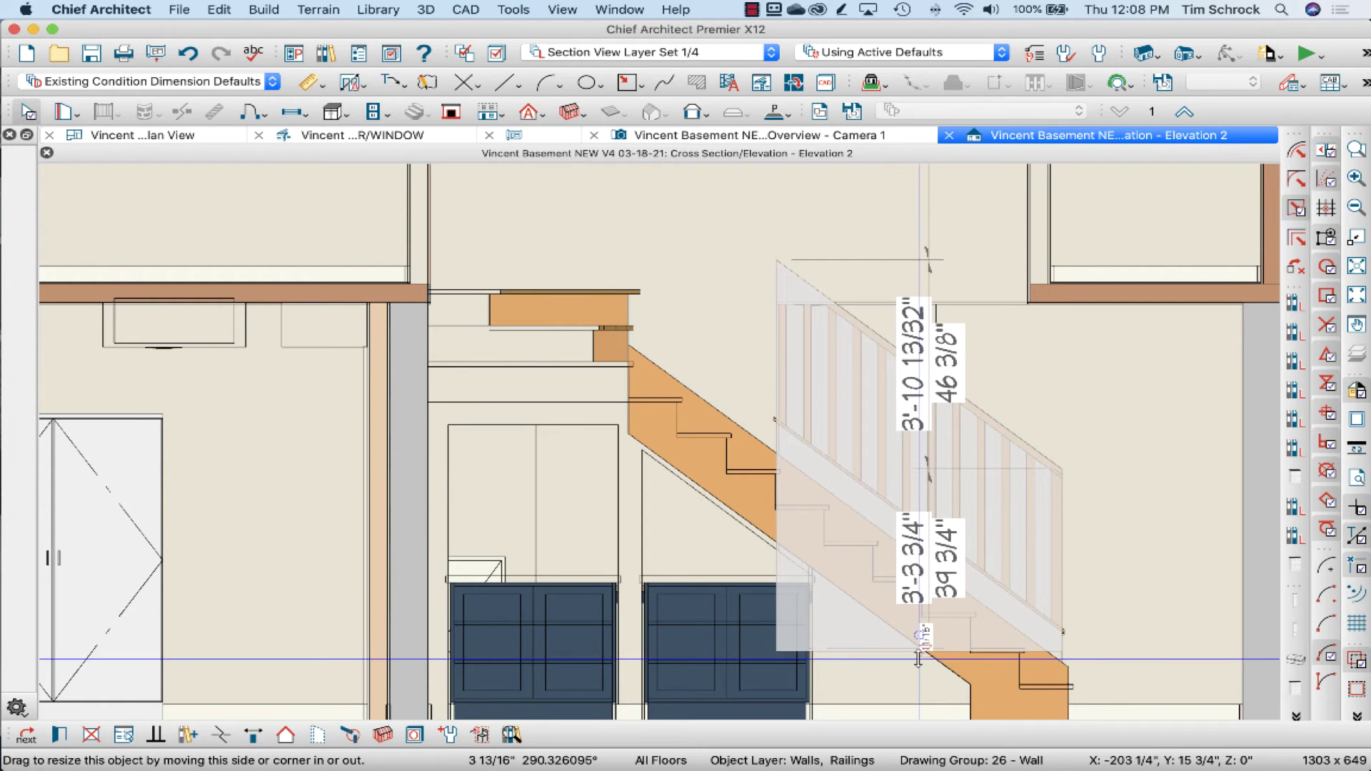
scroll(915, 658, up, 1)
drag(913, 658, 908, 647)
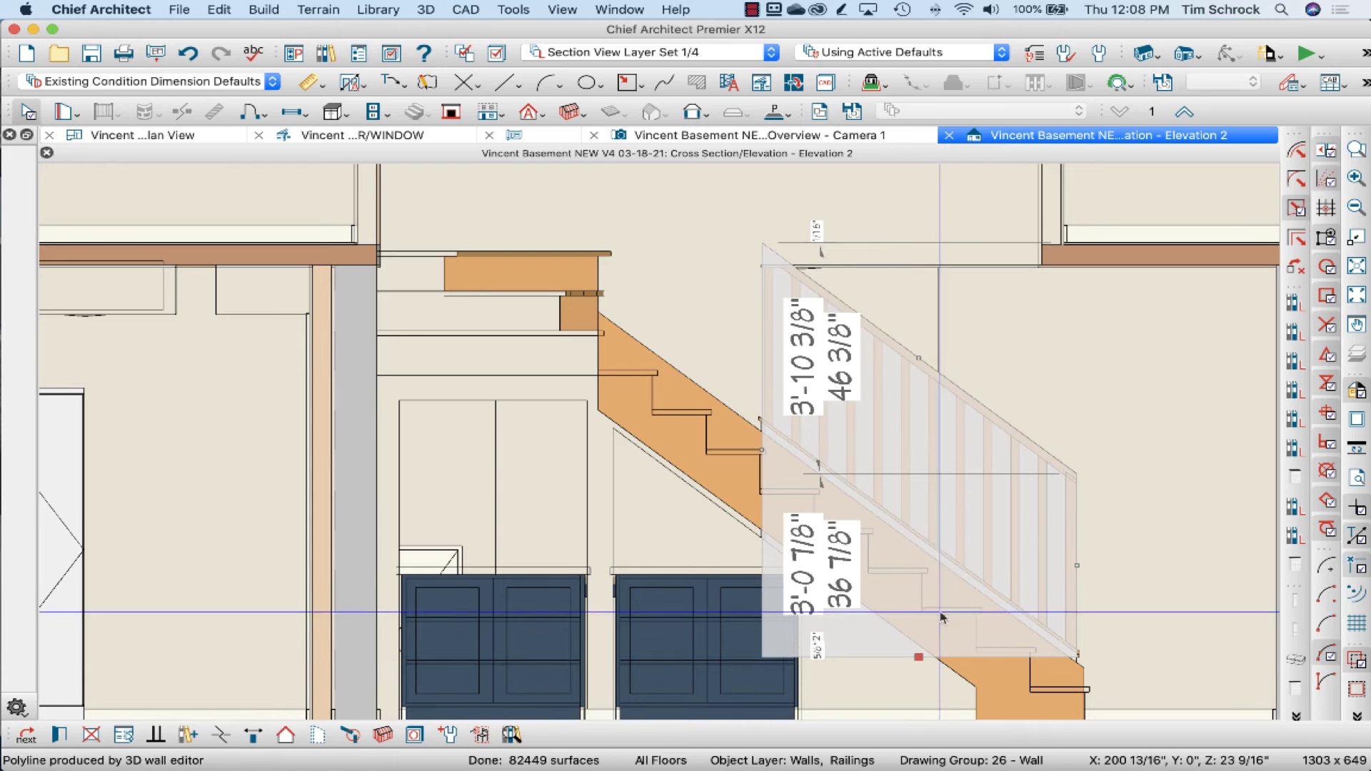
scroll(923, 691, up, 3)
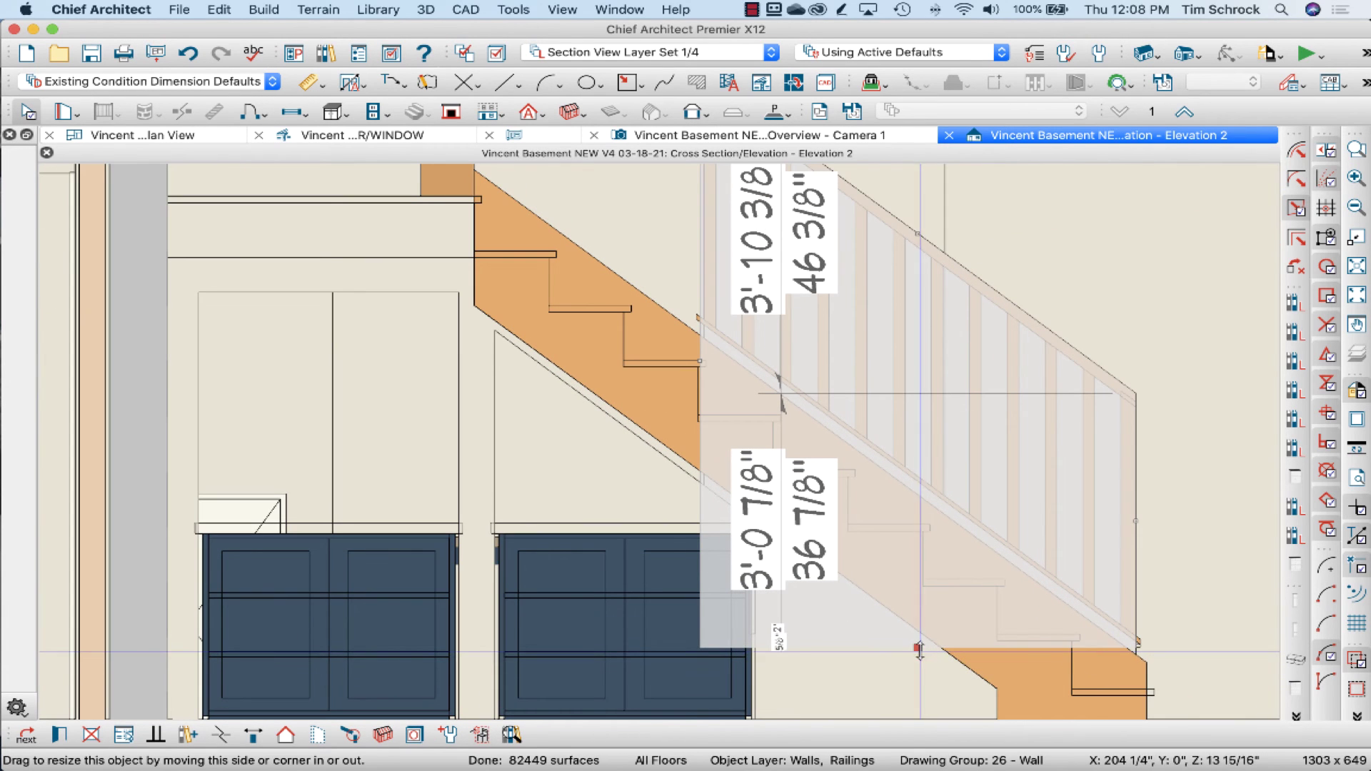
drag(917, 648, 920, 657)
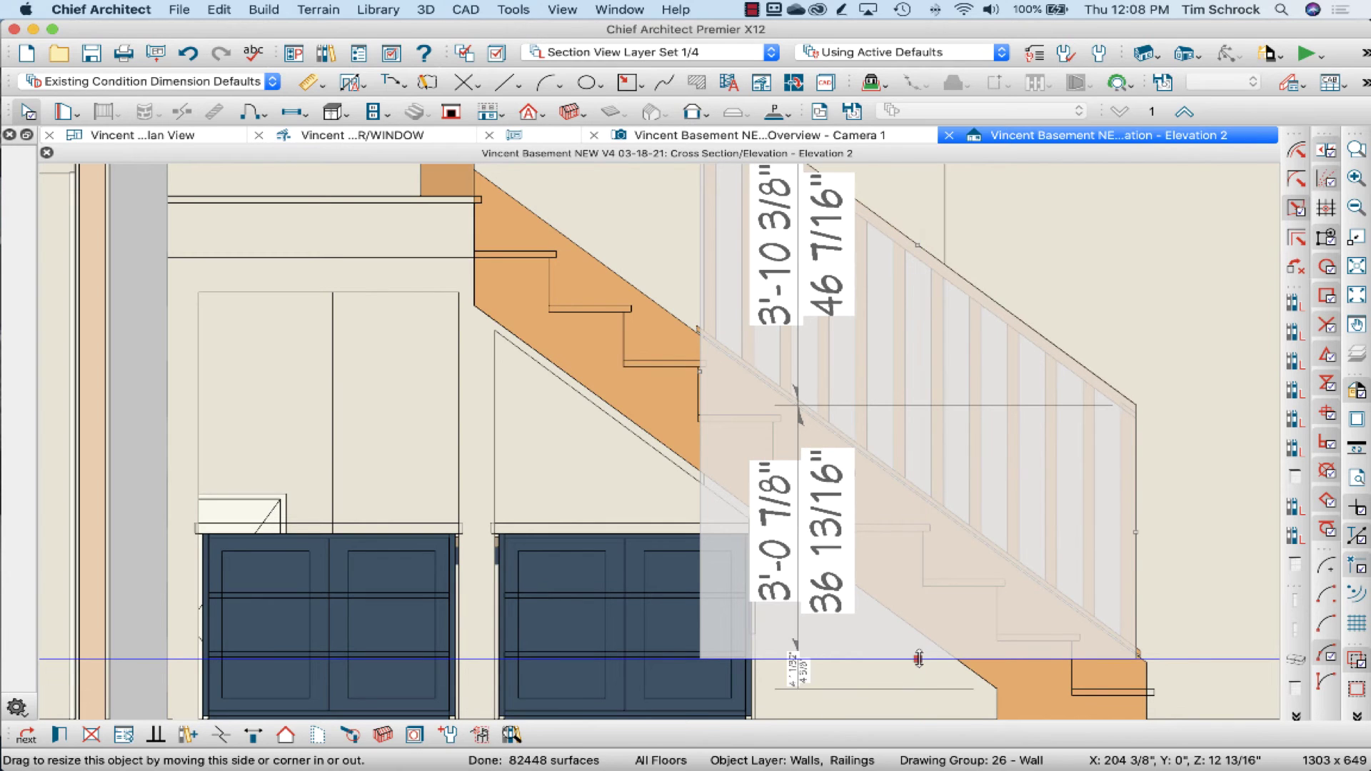
key(Escape)
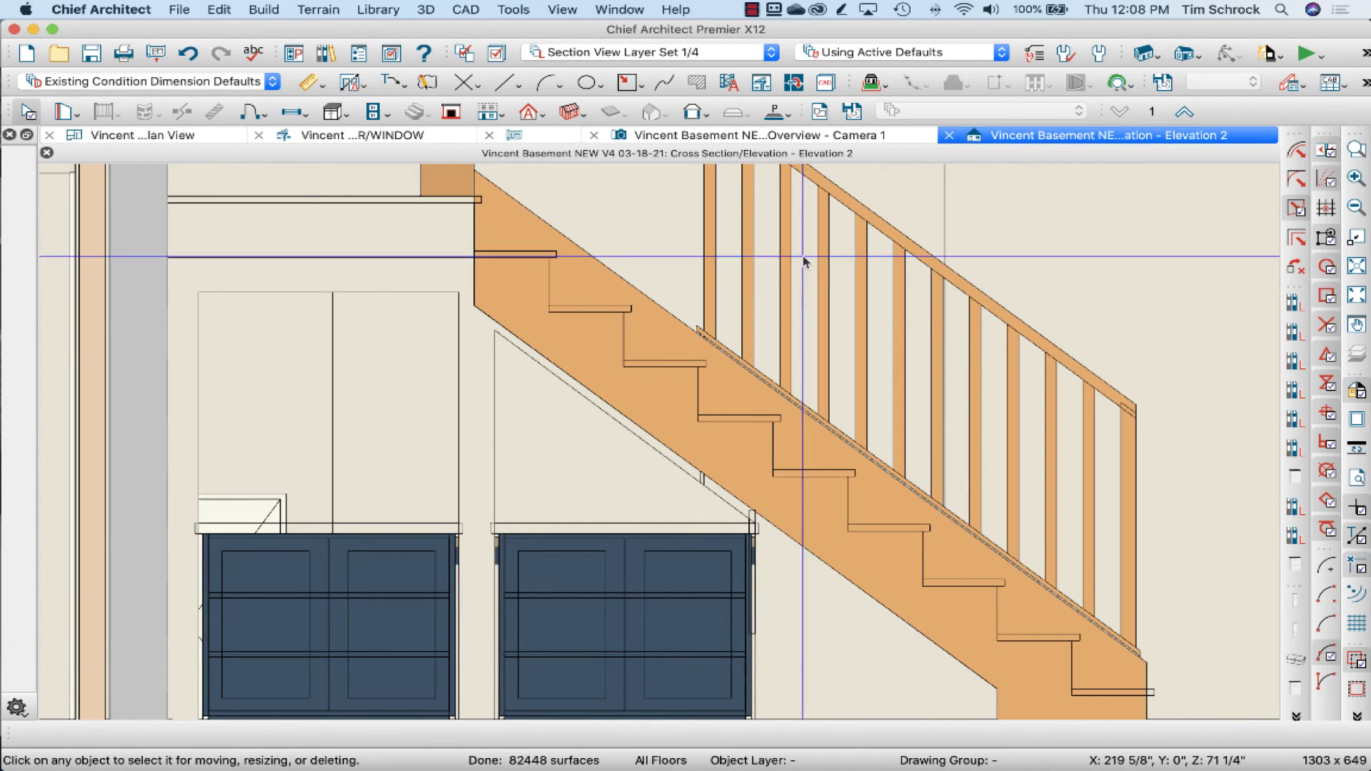
Step: In Camera 1, orbit around the stairs to inspect the finished baluster railing and wall
click(769, 139)
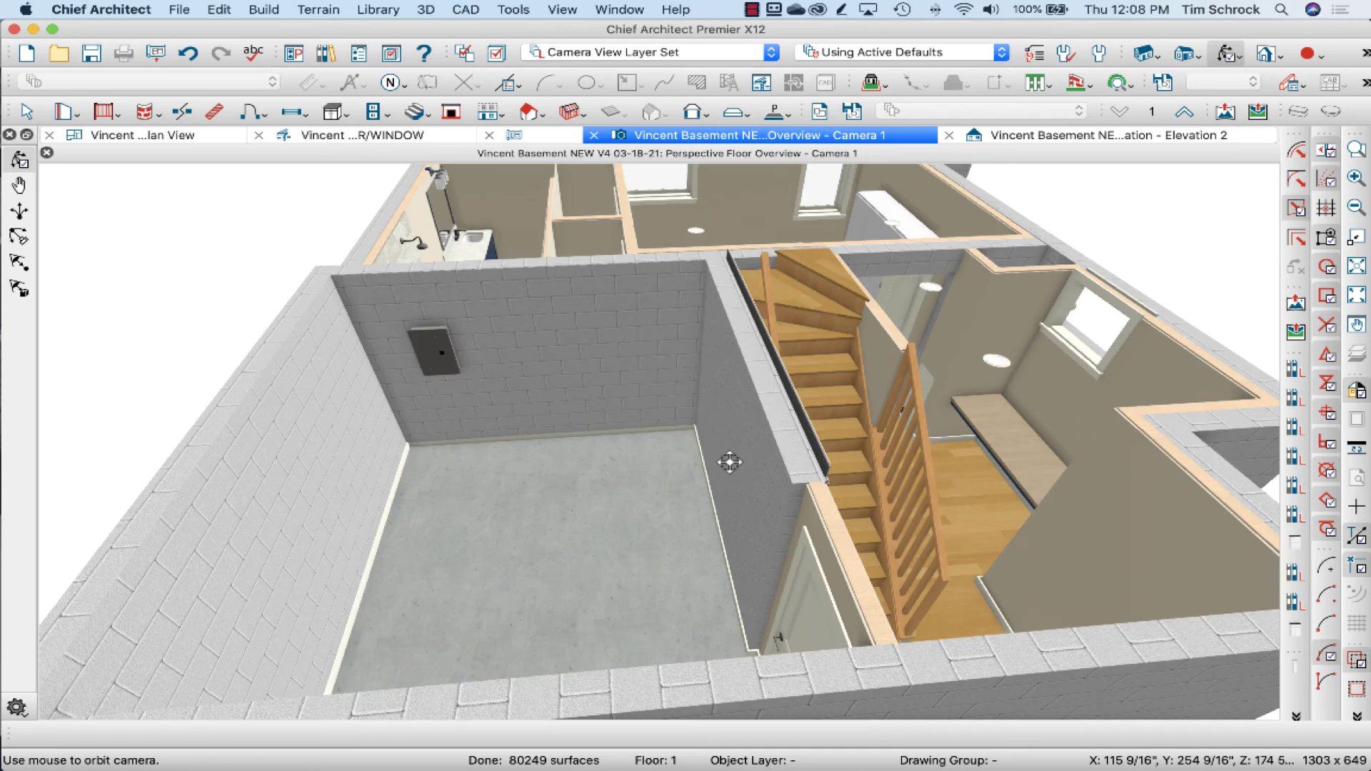
scroll(604, 504, up, 3)
drag(603, 504, 569, 499)
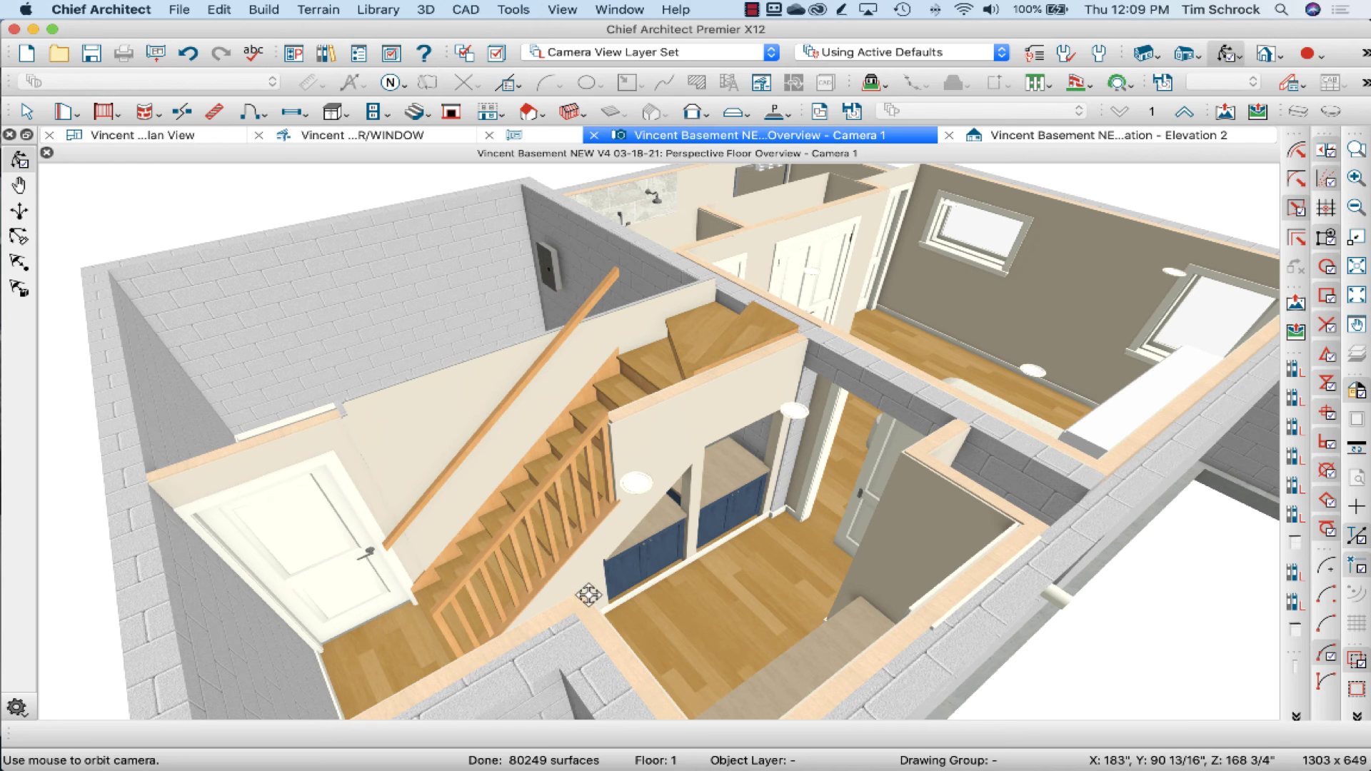
drag(575, 564, 600, 560)
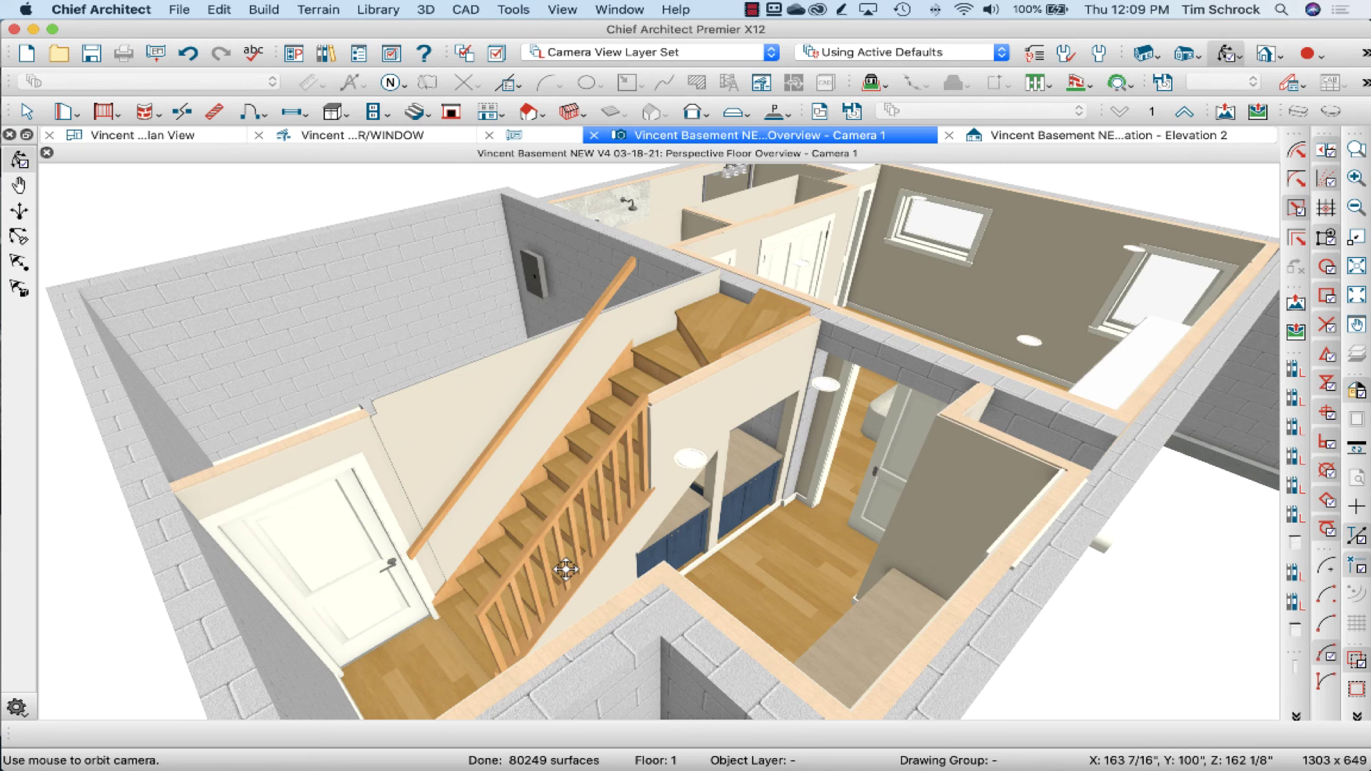
drag(577, 561, 592, 552)
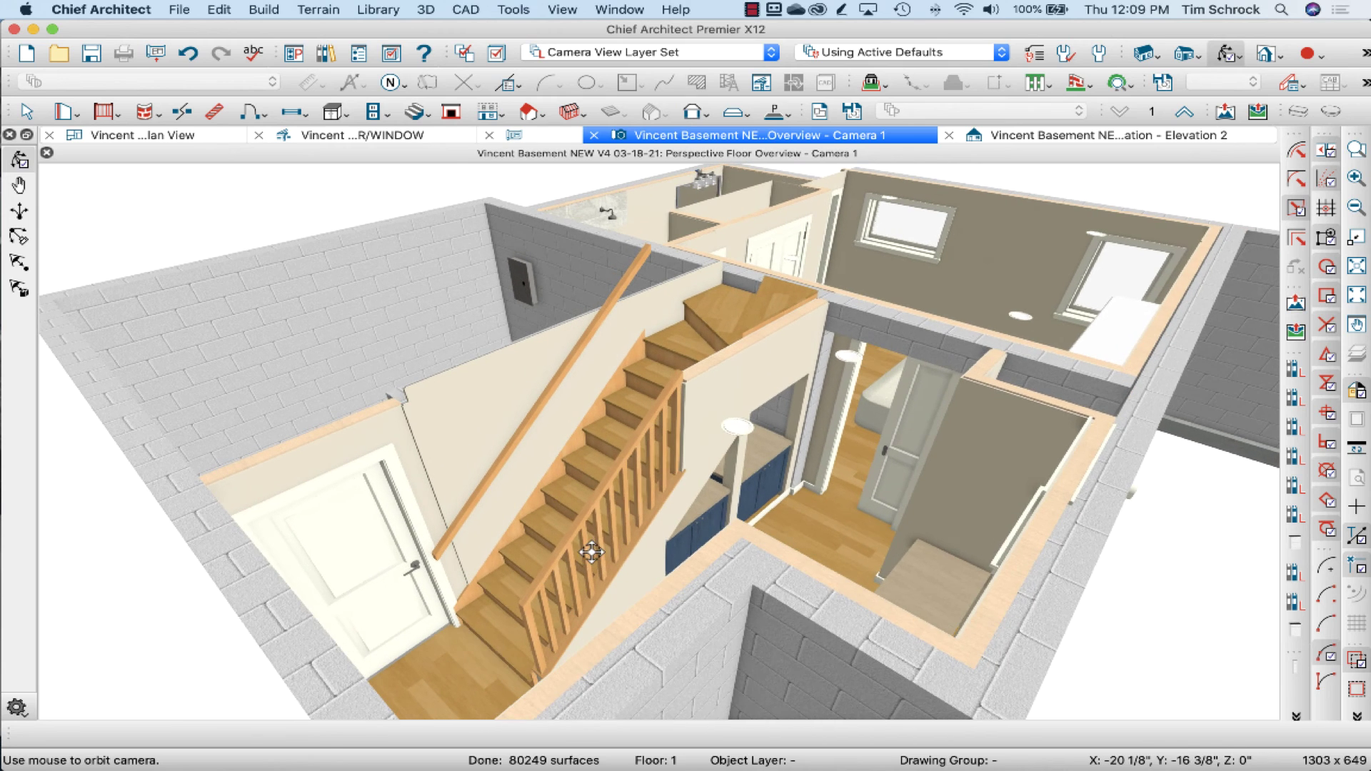
click(620, 578)
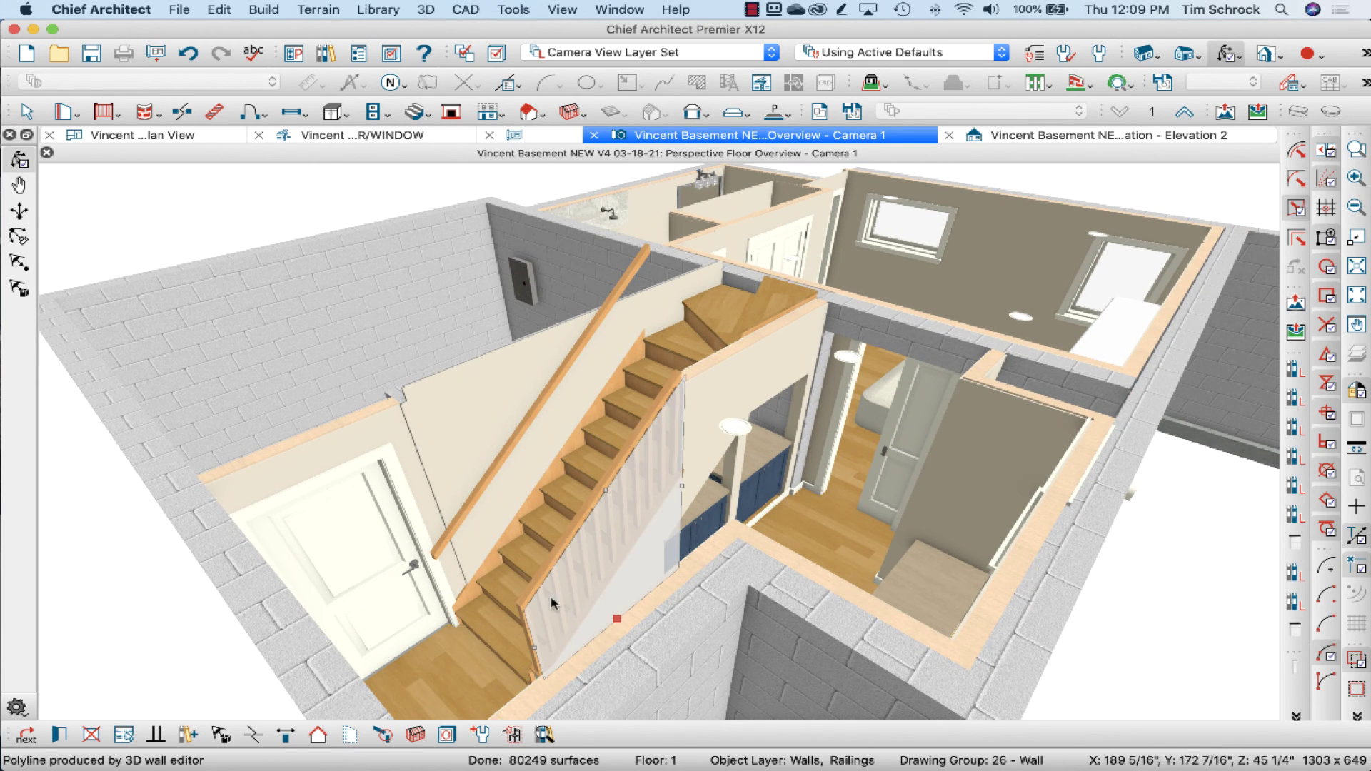
drag(627, 500, 558, 549)
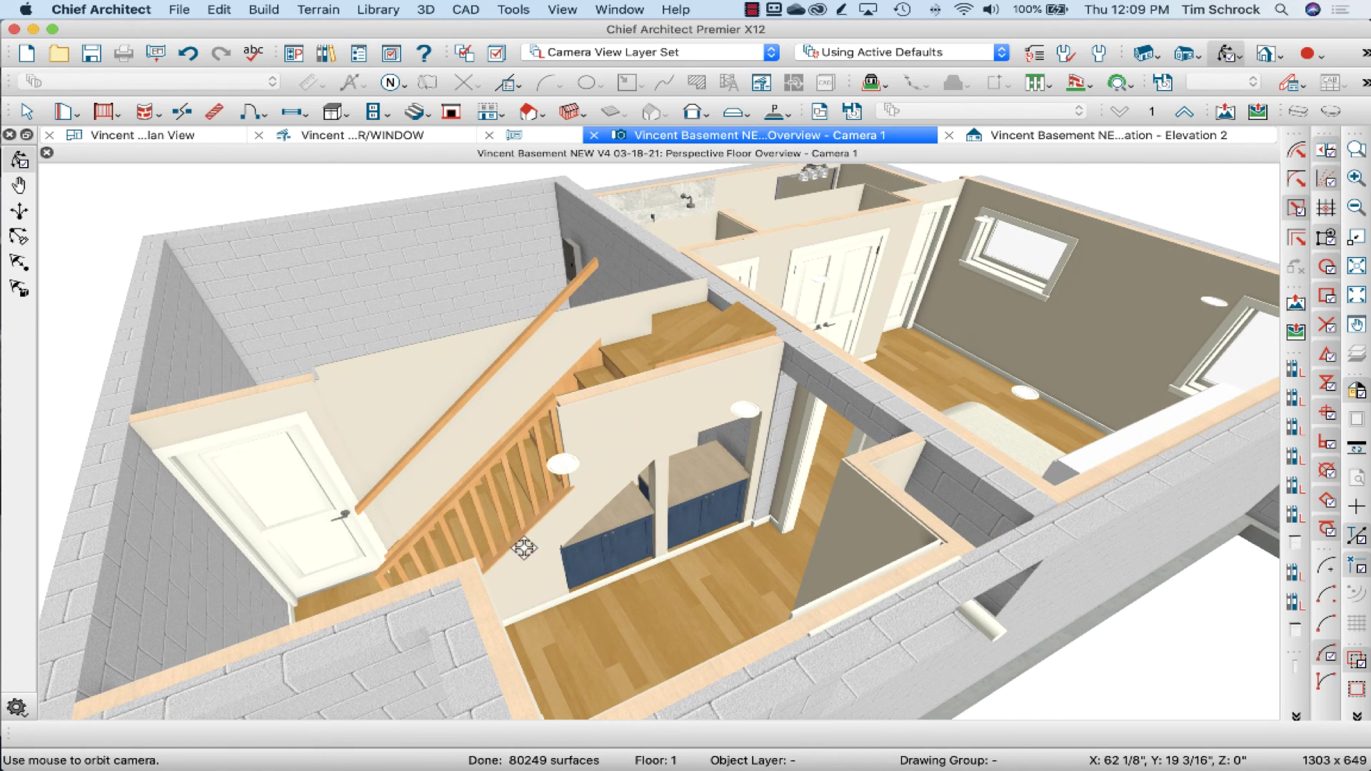